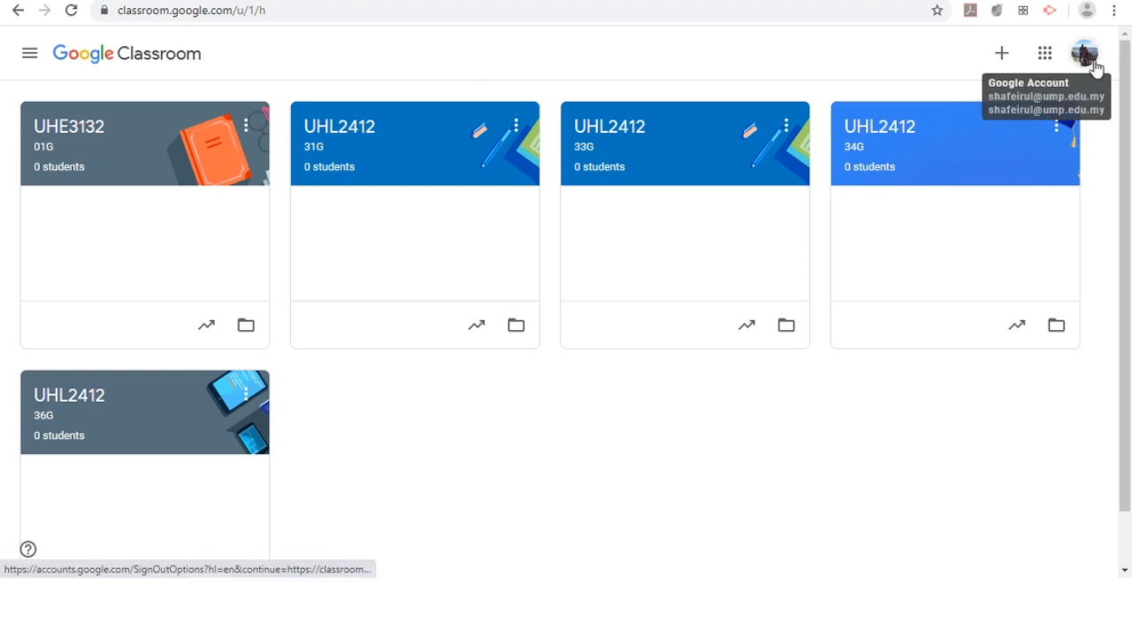
{"action": "left_click", "coordinate": [1001, 55]}
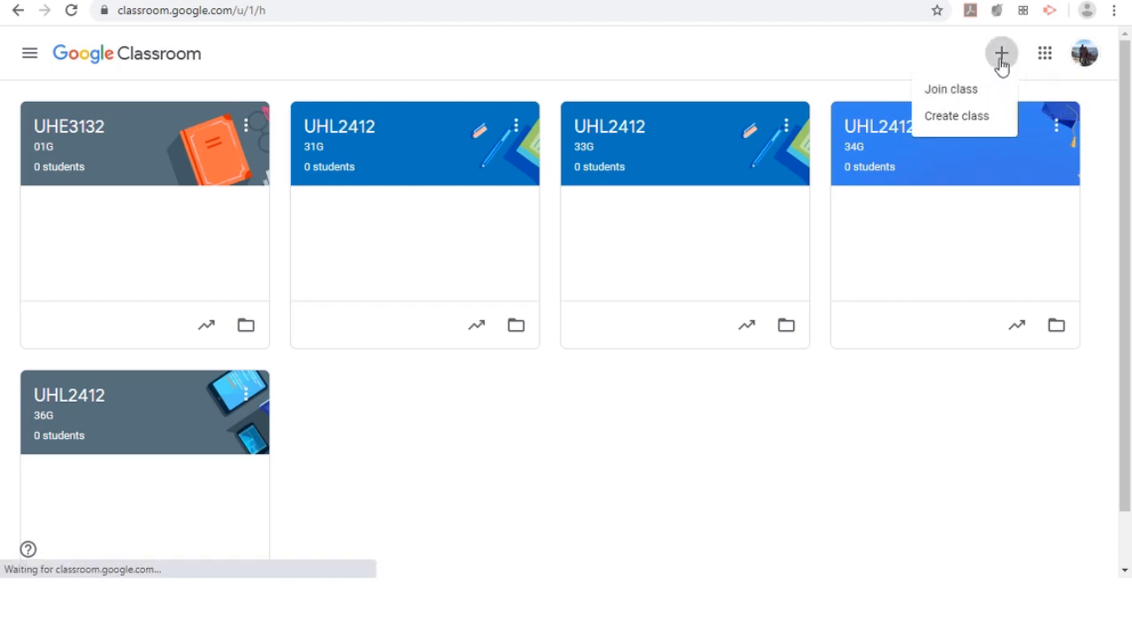
{"action": "left_click", "coordinate": [947, 128]}
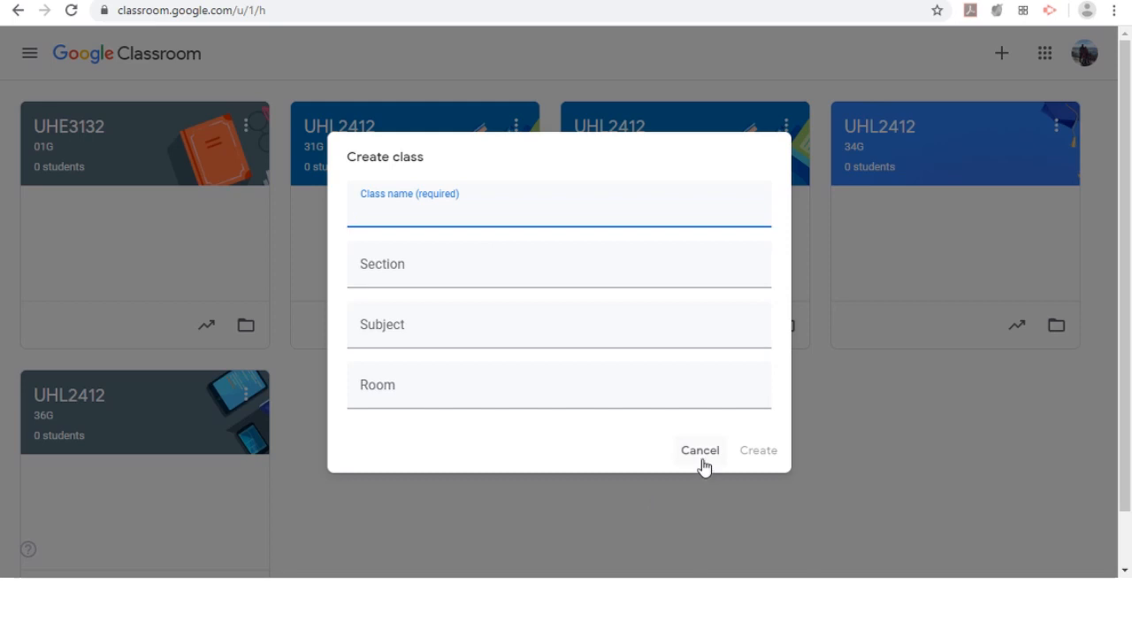
{"action": "left_click", "coordinate": [699, 452]}
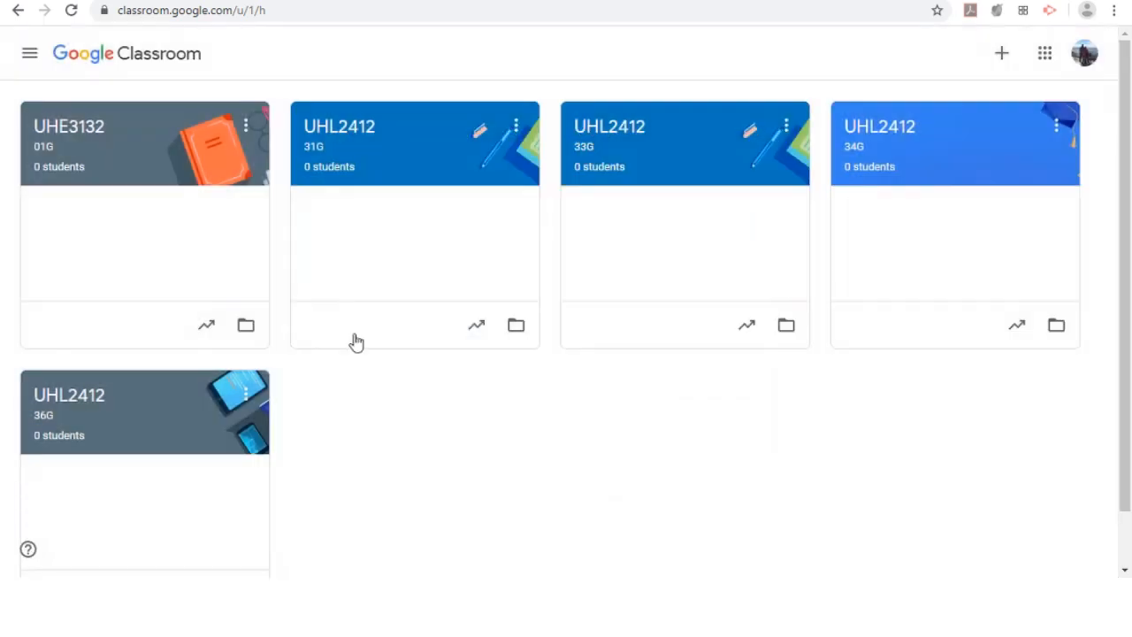
Step: Open the UHE3132 01G class and look at the teacher invitation form among its people
{"action": "left_click", "coordinate": [125, 134]}
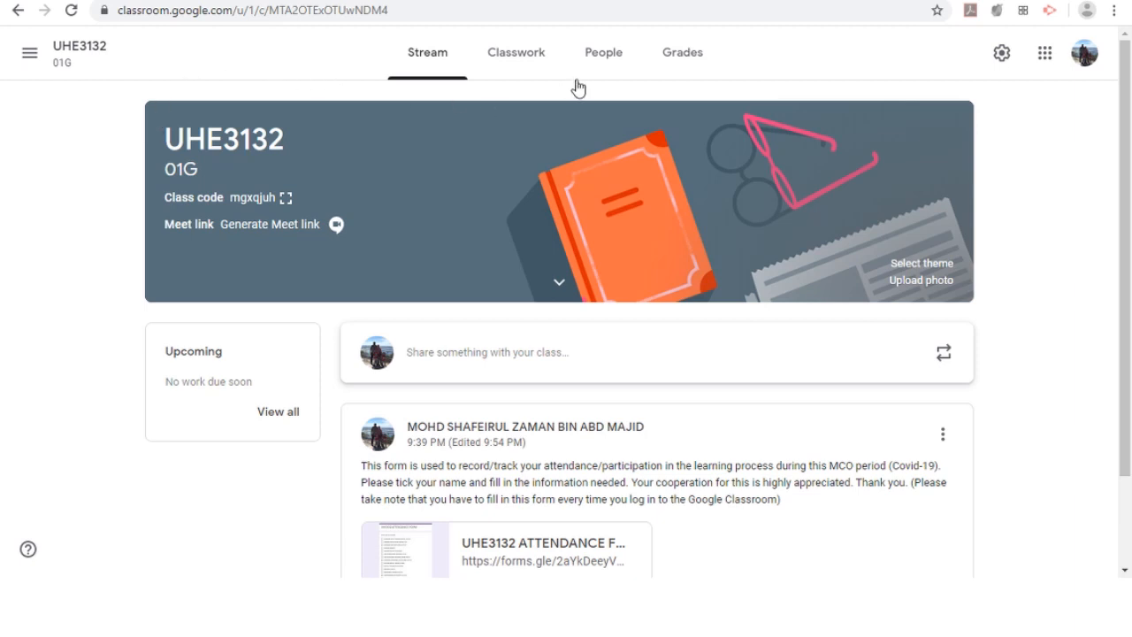
{"action": "left_click", "coordinate": [604, 60]}
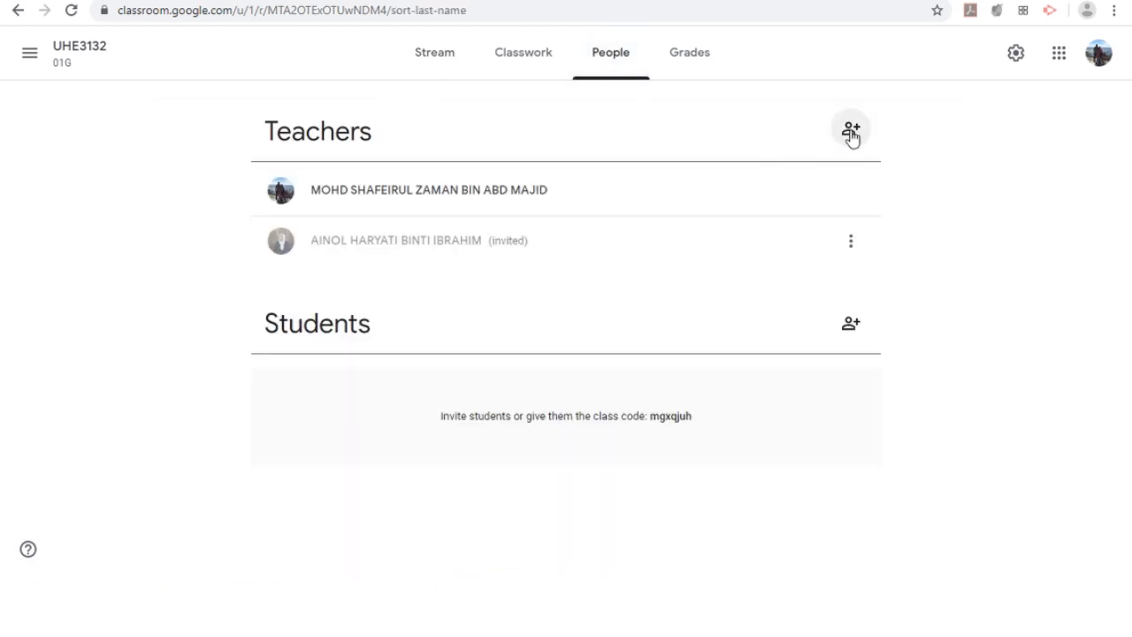
{"action": "left_click", "coordinate": [850, 131]}
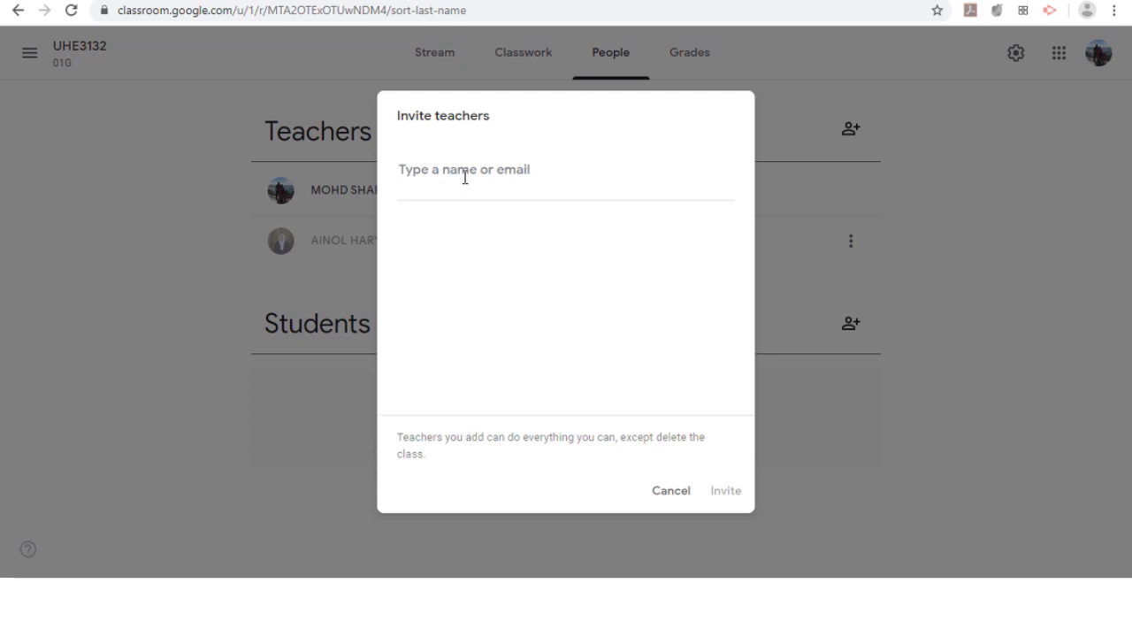
{"action": "left_click", "coordinate": [666, 494]}
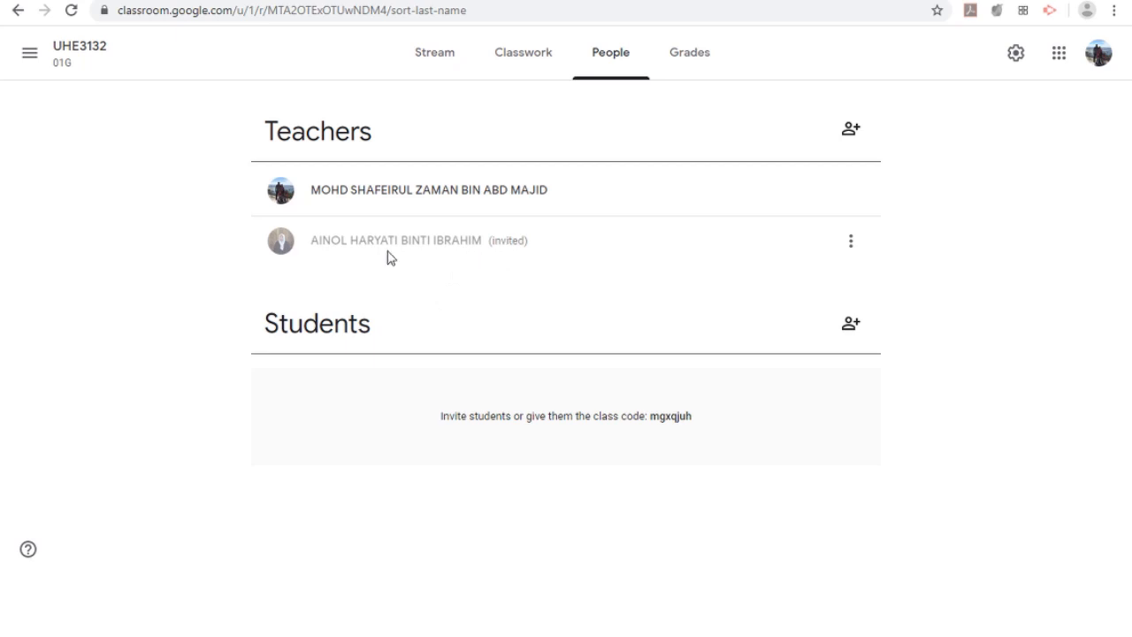
Step: Return to the UHE3132 class stream and review the attendance form post
{"action": "left_click", "coordinate": [434, 53]}
{"action": "scroll", "coordinate": [35, 311], "scroll_direction": "down", "scroll_amount": 1}
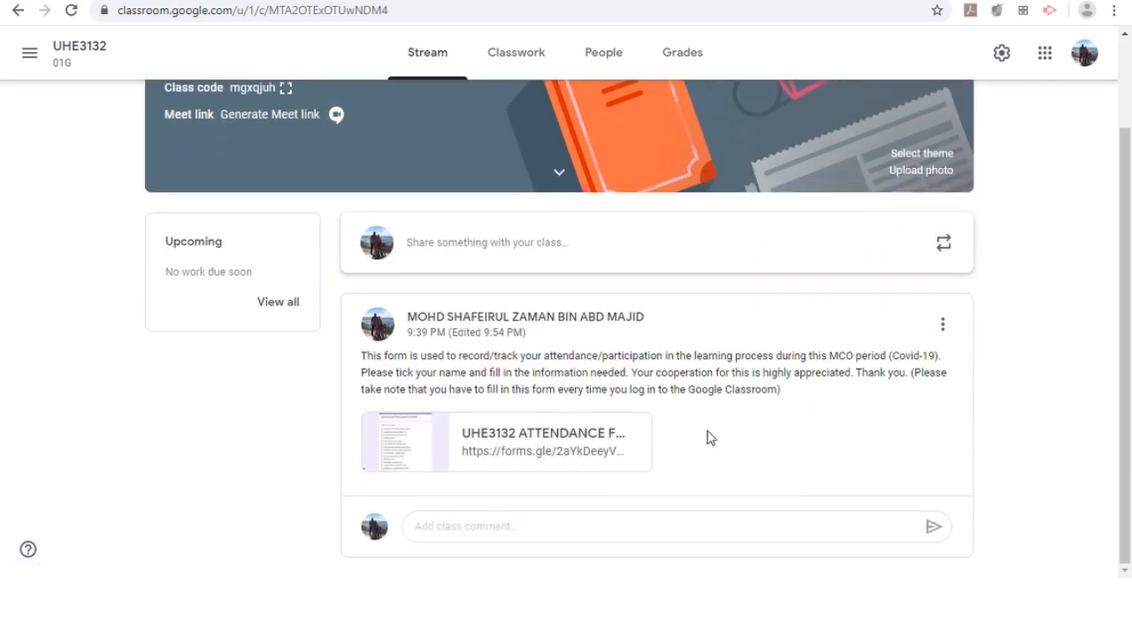
{"action": "scroll", "coordinate": [706, 437], "scroll_direction": "up", "scroll_amount": 1}
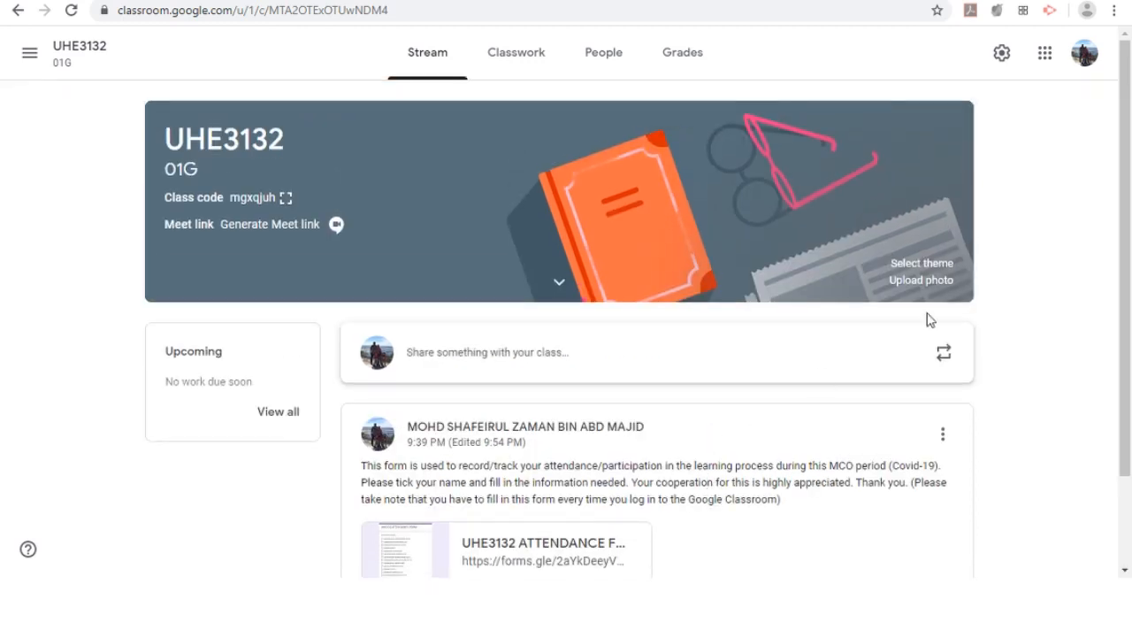
Step: Switch to Google Forms and create a new blank form
{"action": "left_click", "coordinate": [1046, 54]}
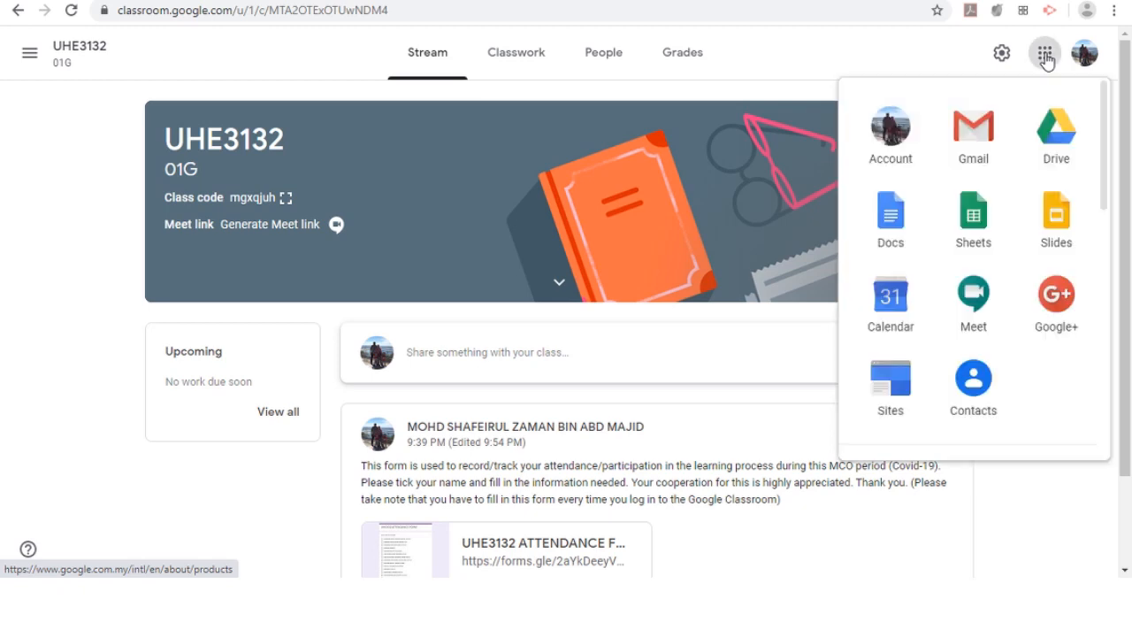
{"action": "scroll", "coordinate": [999, 185], "scroll_direction": "down", "scroll_amount": 5}
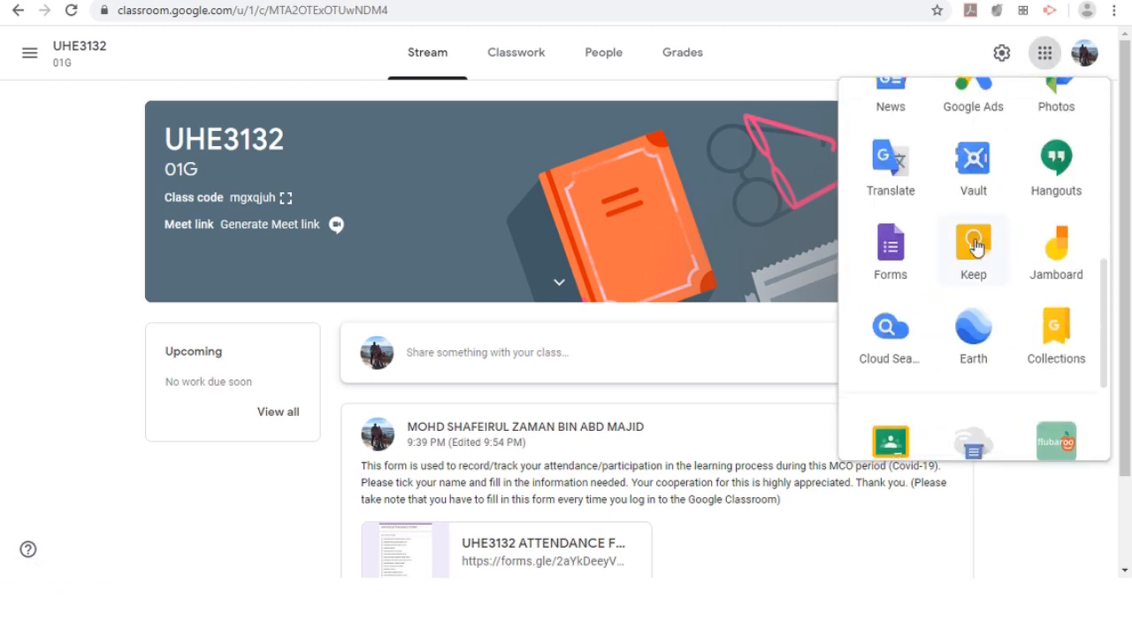
{"action": "left_click", "coordinate": [889, 260]}
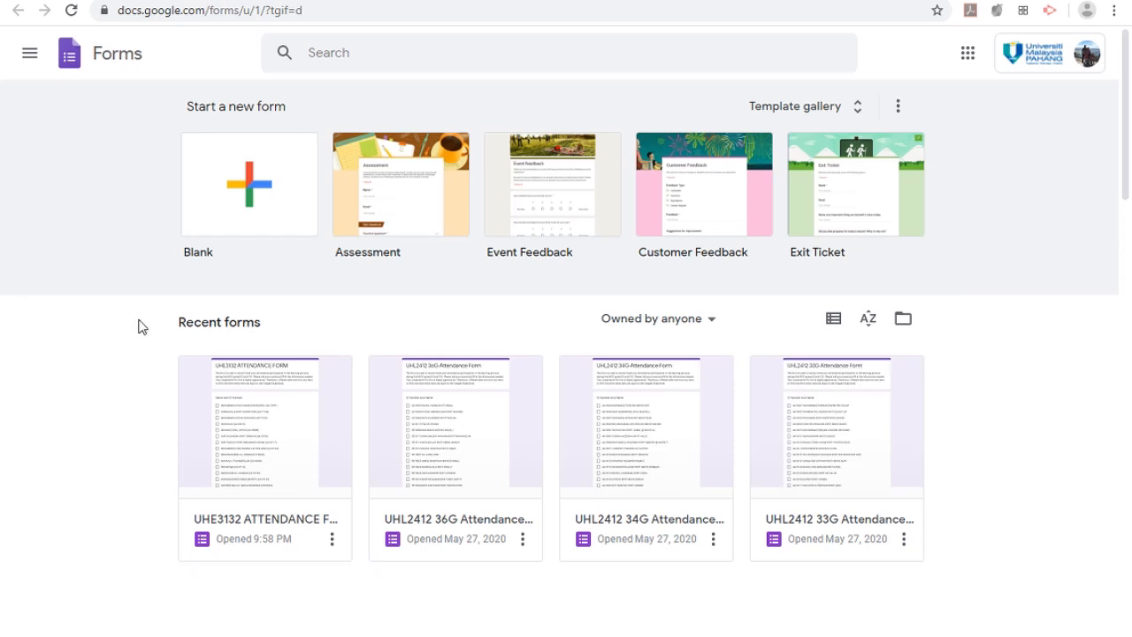
{"action": "left_click", "coordinate": [239, 192]}
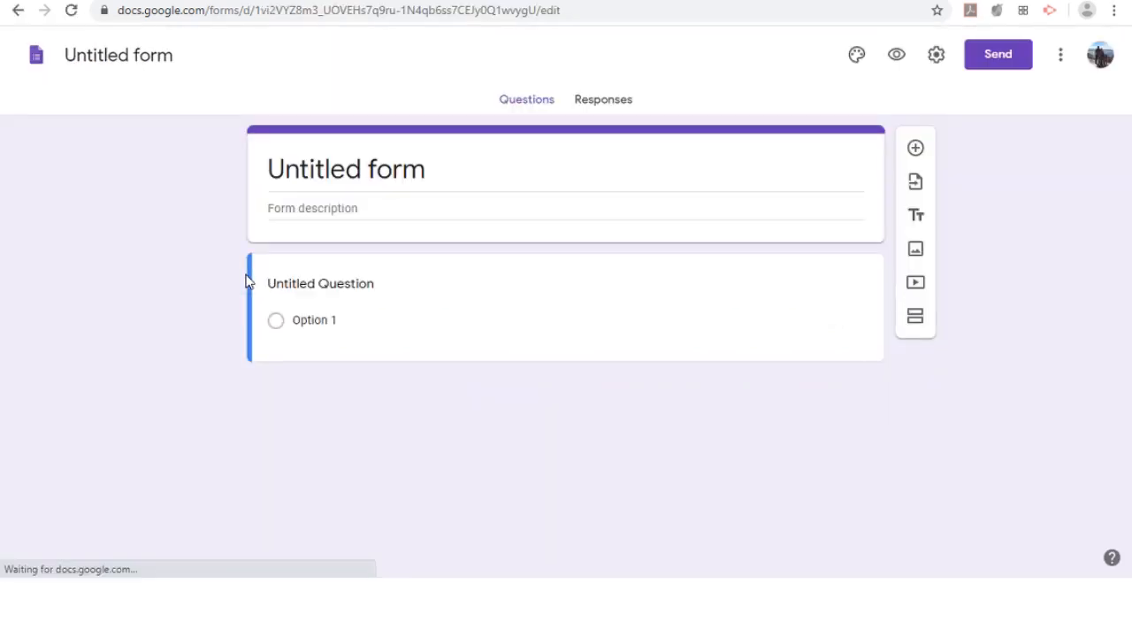
Step: Name the new form Testing and apply the same title to its header
{"action": "left_click", "coordinate": [127, 55]}
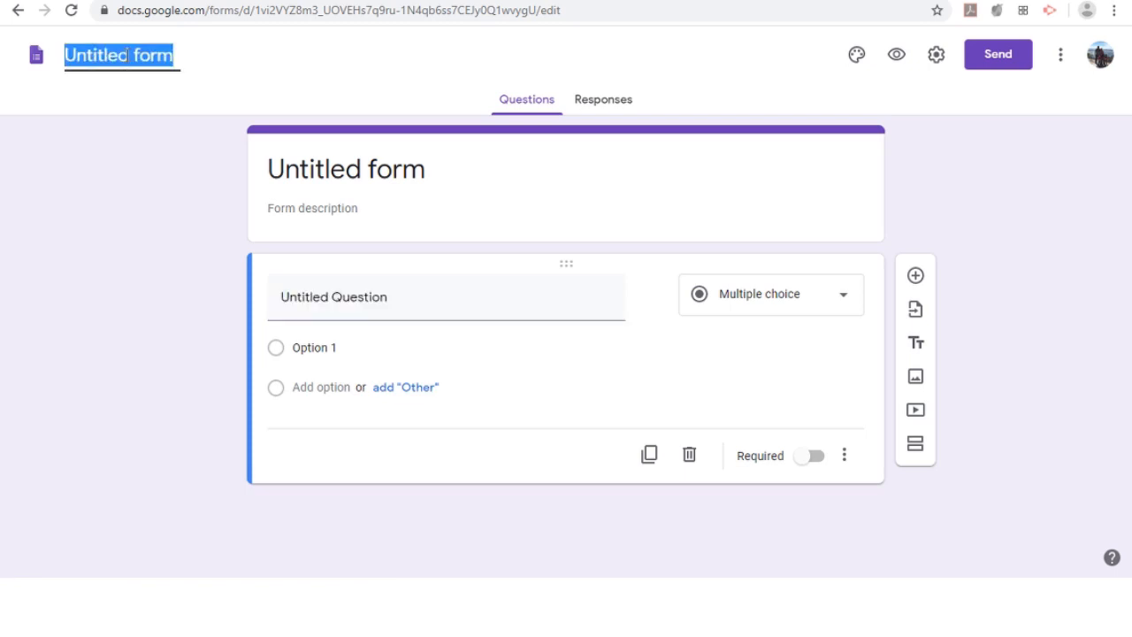
{"action": "type", "text": "Testing"}
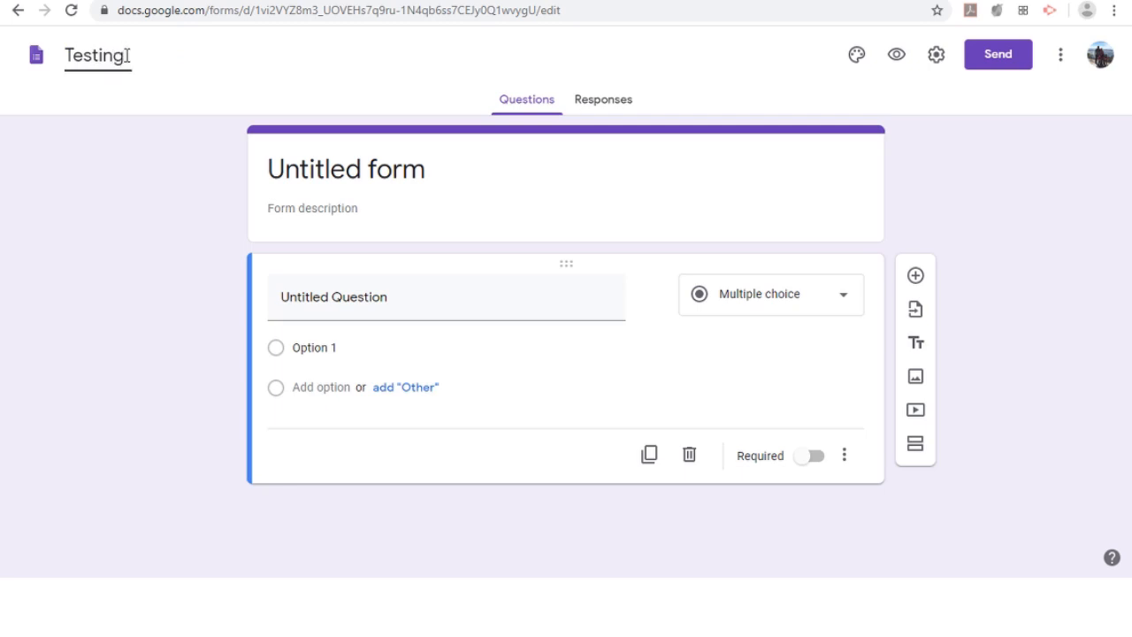
{"action": "left_click", "coordinate": [325, 167]}
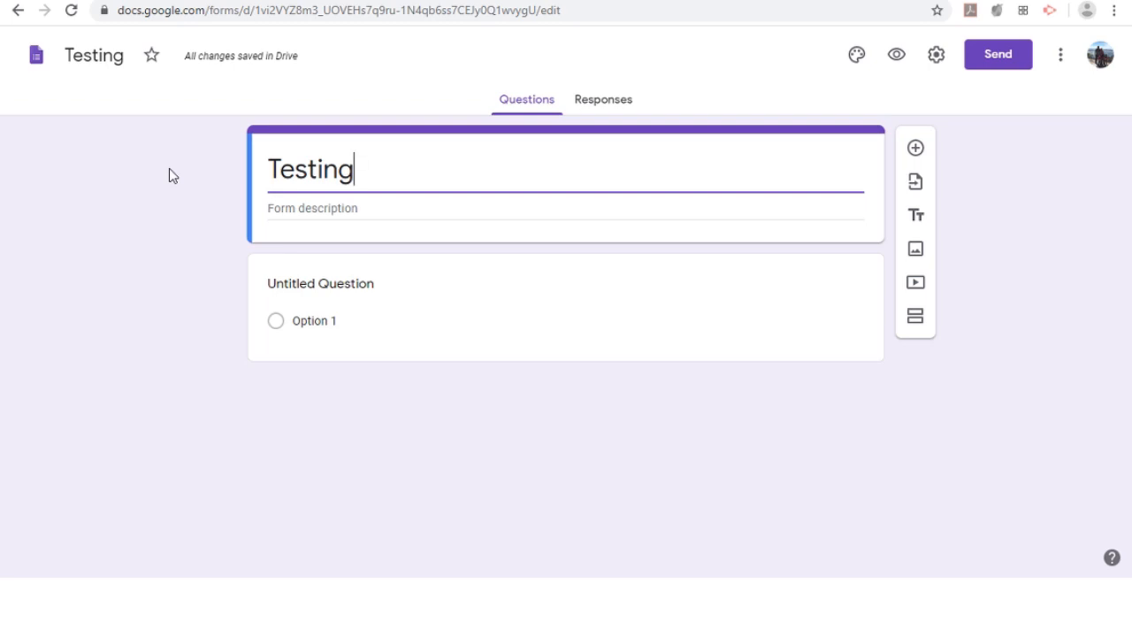
{"action": "left_click", "coordinate": [323, 205]}
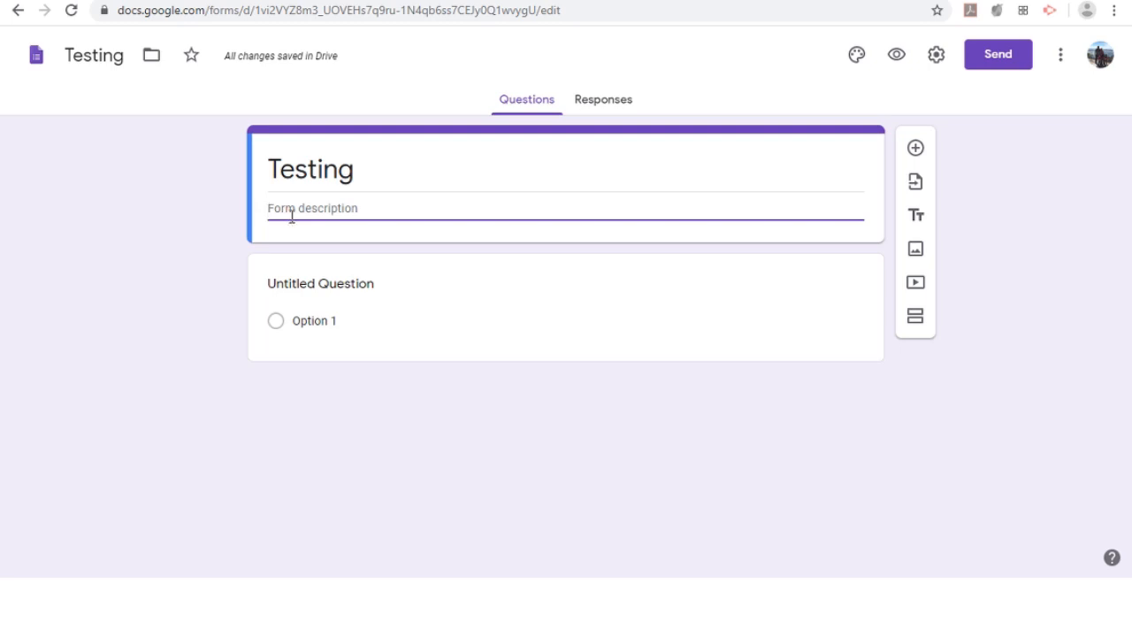
Step: Change the answer type of the form's first question to Checkboxes
{"action": "left_click", "coordinate": [498, 316]}
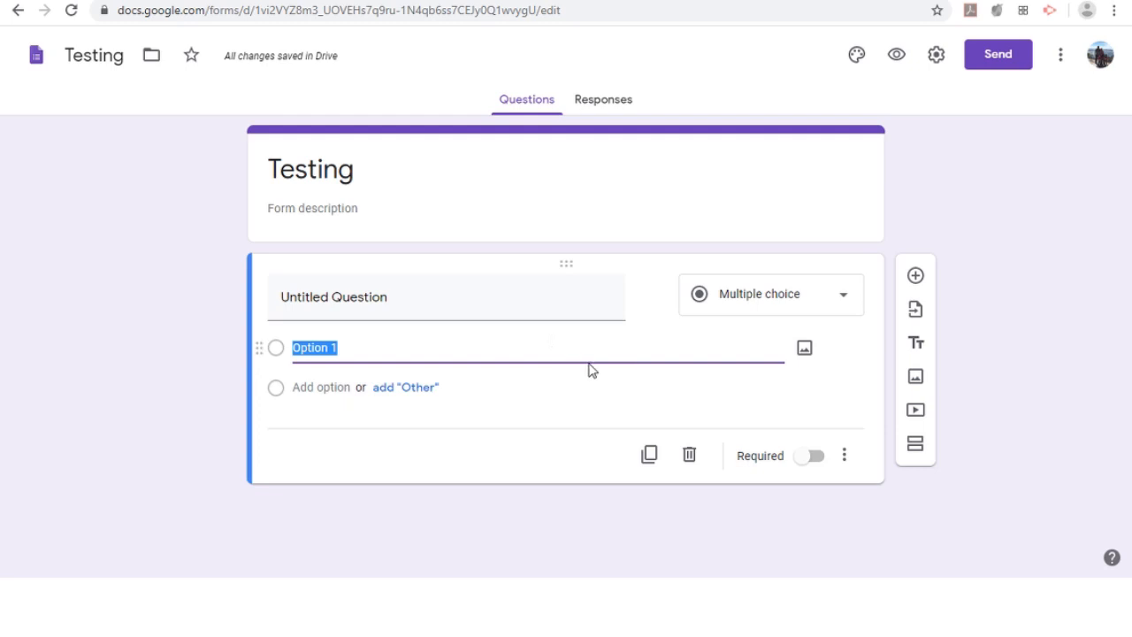
{"action": "left_click", "coordinate": [840, 303]}
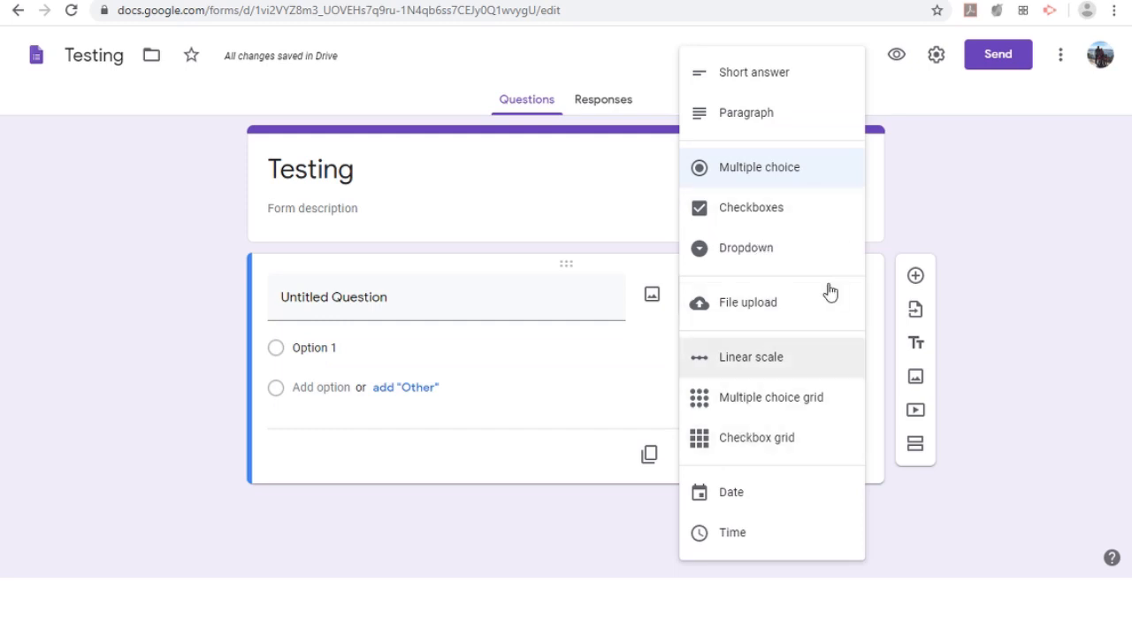
{"action": "left_click", "coordinate": [757, 219]}
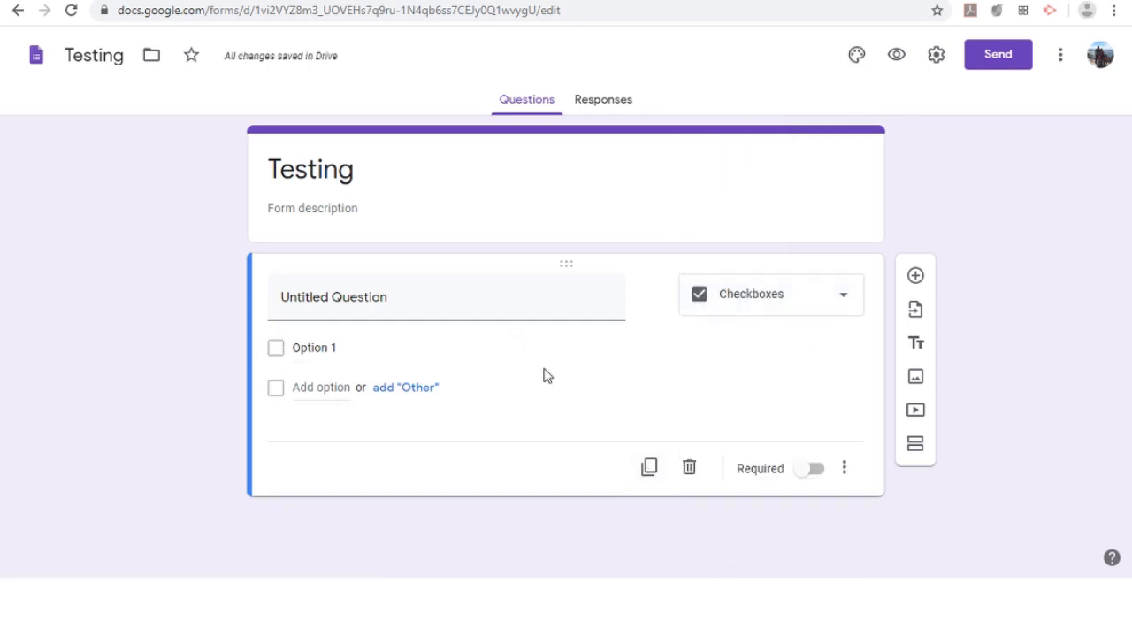
Step: Replace the checkbox question's placeholder text with "Name and ID Number"
{"action": "triple_click", "coordinate": [355, 297]}
{"action": "type", "text": "N"}
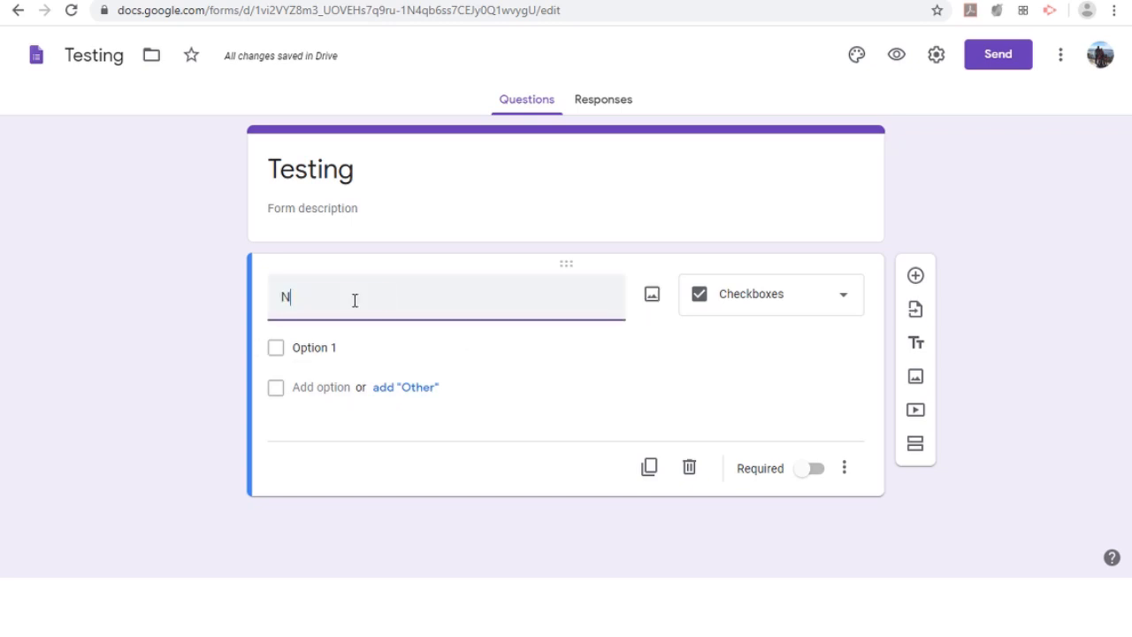
{"action": "type", "text": "ame and "}
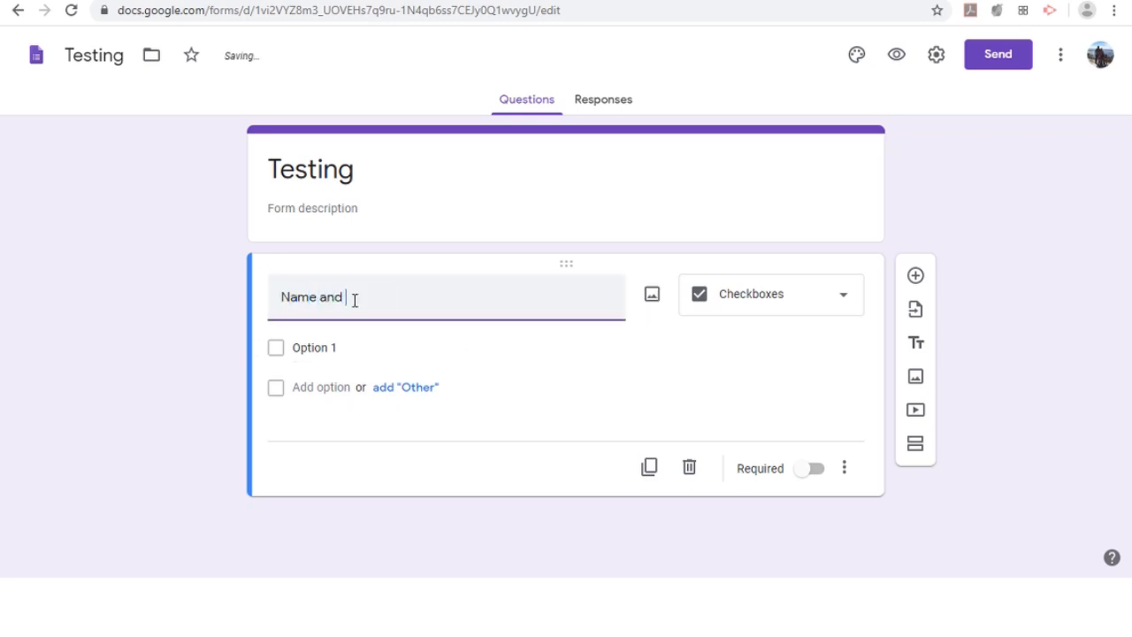
{"action": "type", "text": "ID NUmber"}
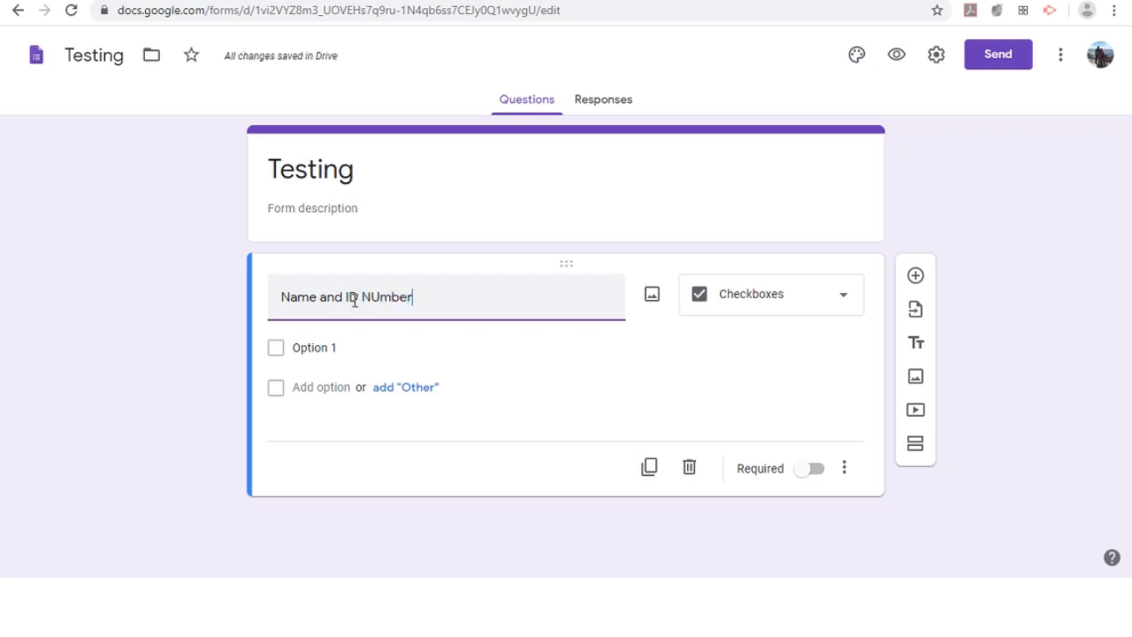
{"action": "key", "text": "BackSpace"}
{"action": "key", "text": "BackSpace"}
{"action": "key", "text": "BackSpace"}
{"action": "key", "text": "BackSpace"}
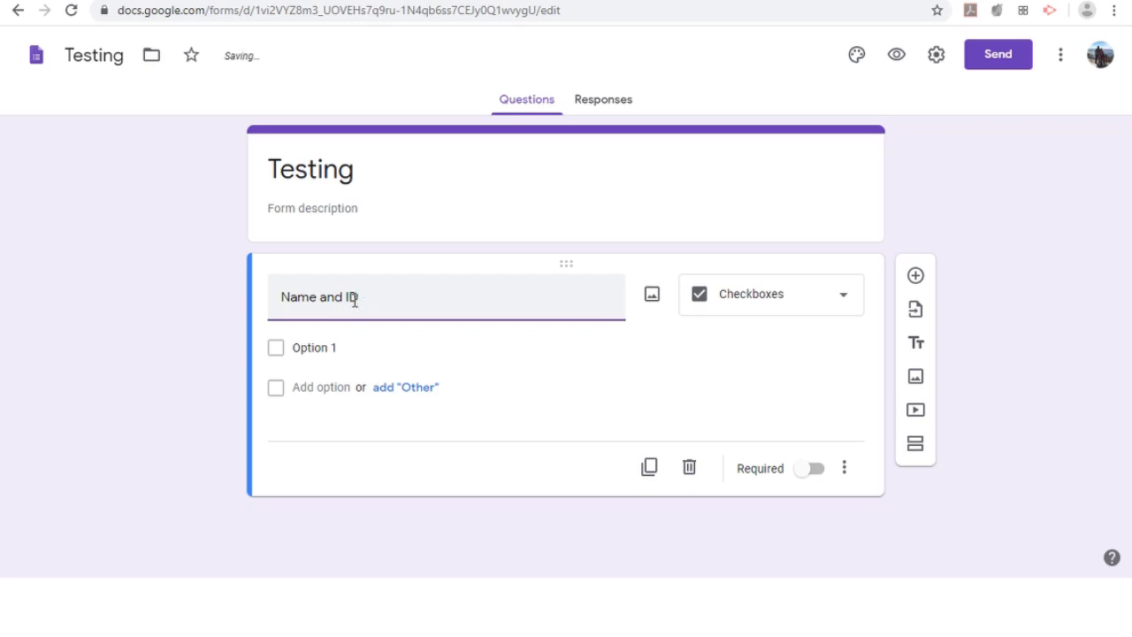
{"action": "type", "text": "Numbe"}
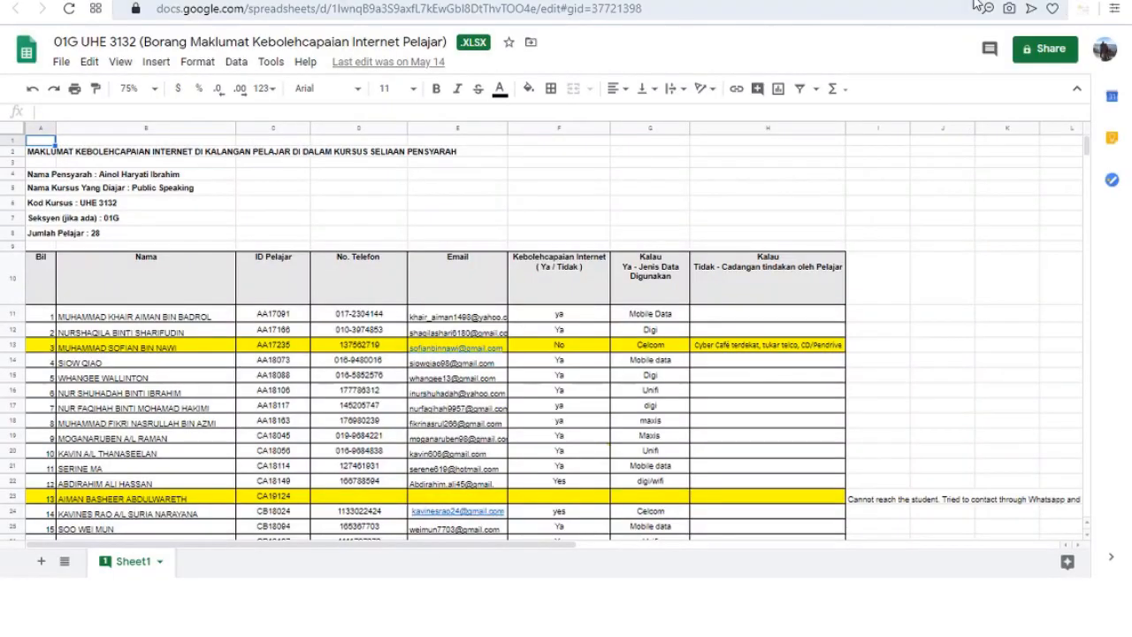
Step: Copy all student names and student IDs from the 01G UHE 3132 spreadsheet, then return to the Testing form
{"action": "left_click", "coordinate": [108, 320]}
{"action": "left_click_drag", "start_coordinate": [174, 322], "coordinate": [280, 476]}
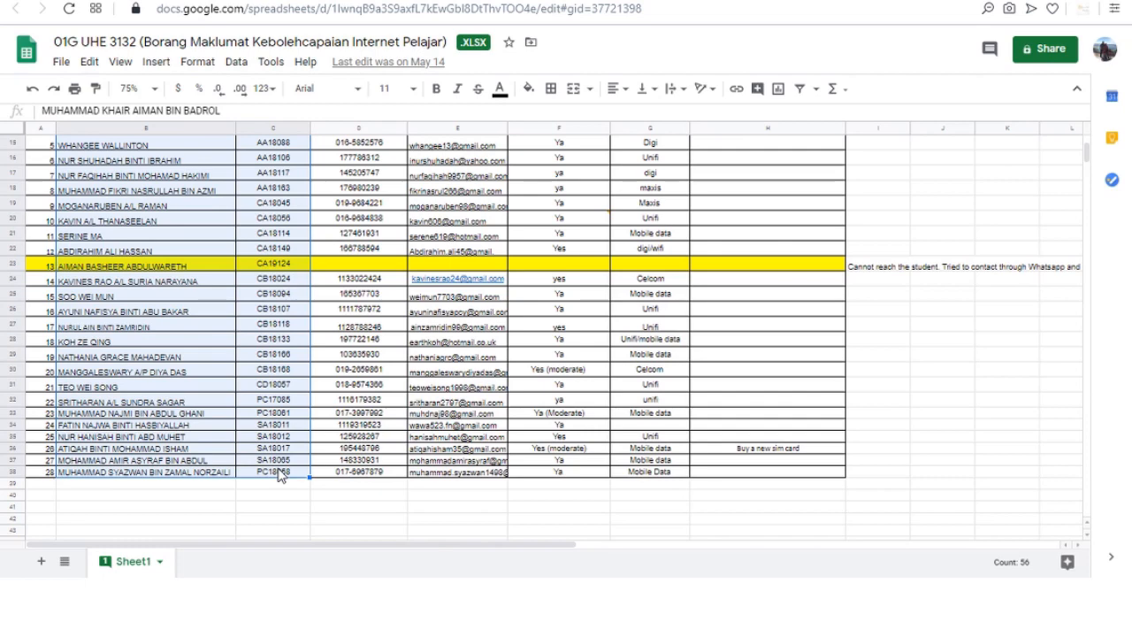
{"action": "key", "text": "alt+Tab"}
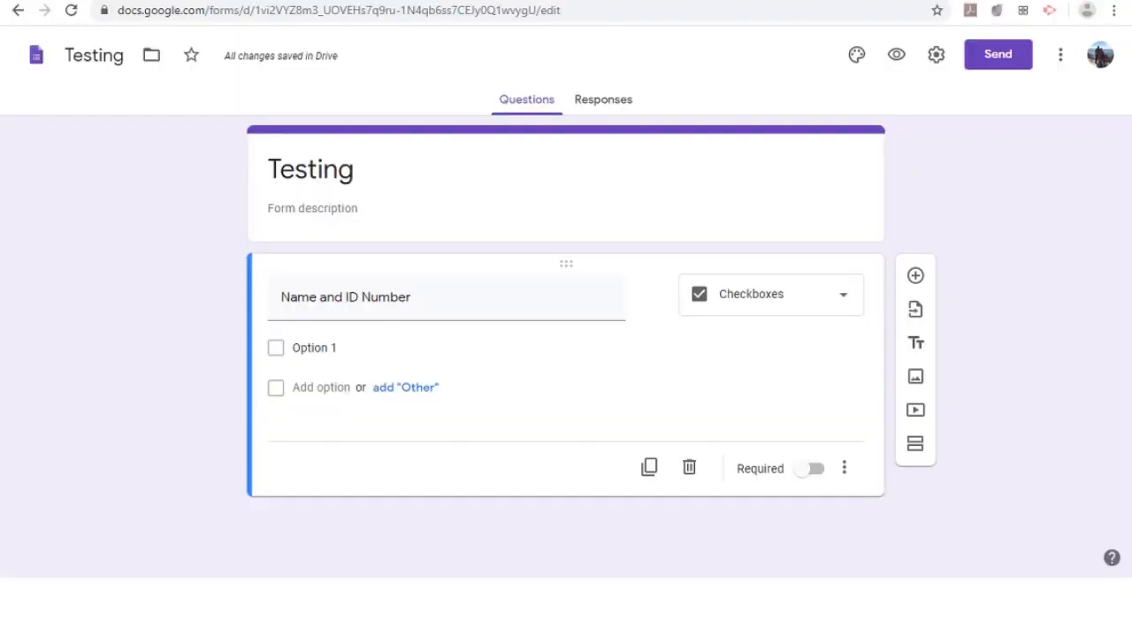
Step: Paste the copied student names and IDs as the checkbox options, replacing Option 1, and check the list
{"action": "left_click", "coordinate": [390, 342]}
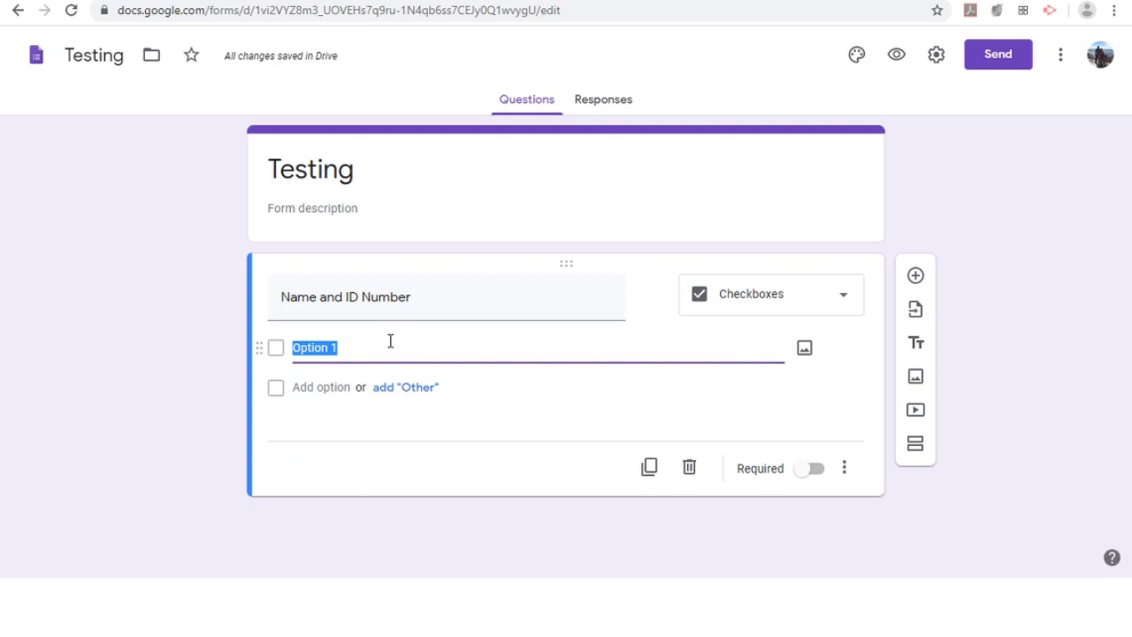
{"action": "key", "text": "ctrl+v"}
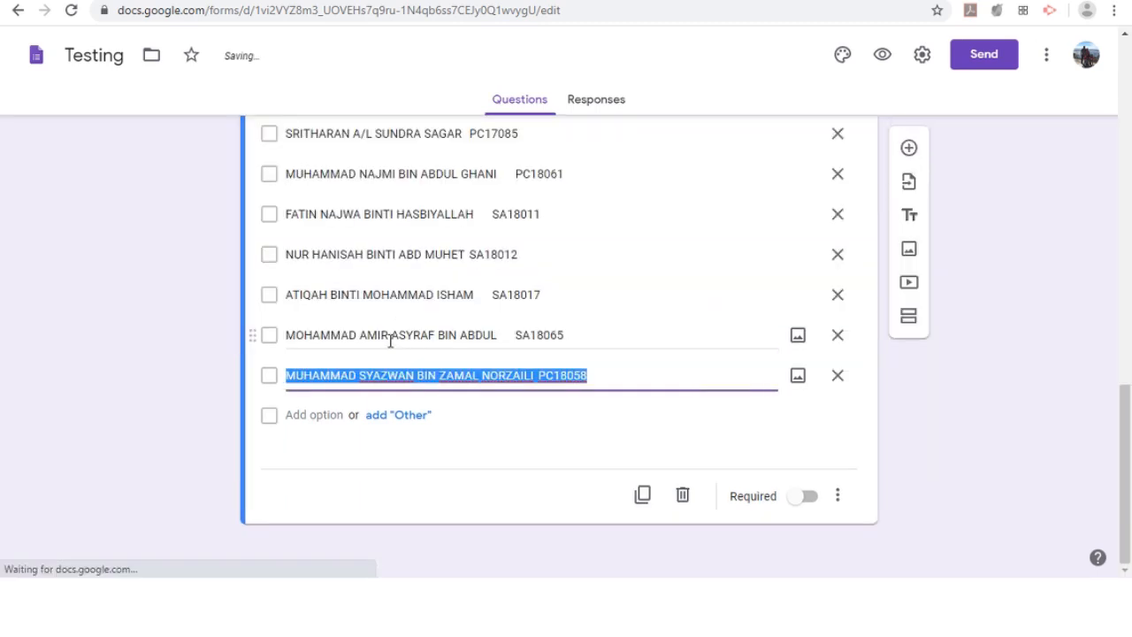
{"action": "scroll", "coordinate": [485, 407], "scroll_direction": "up", "scroll_amount": 8}
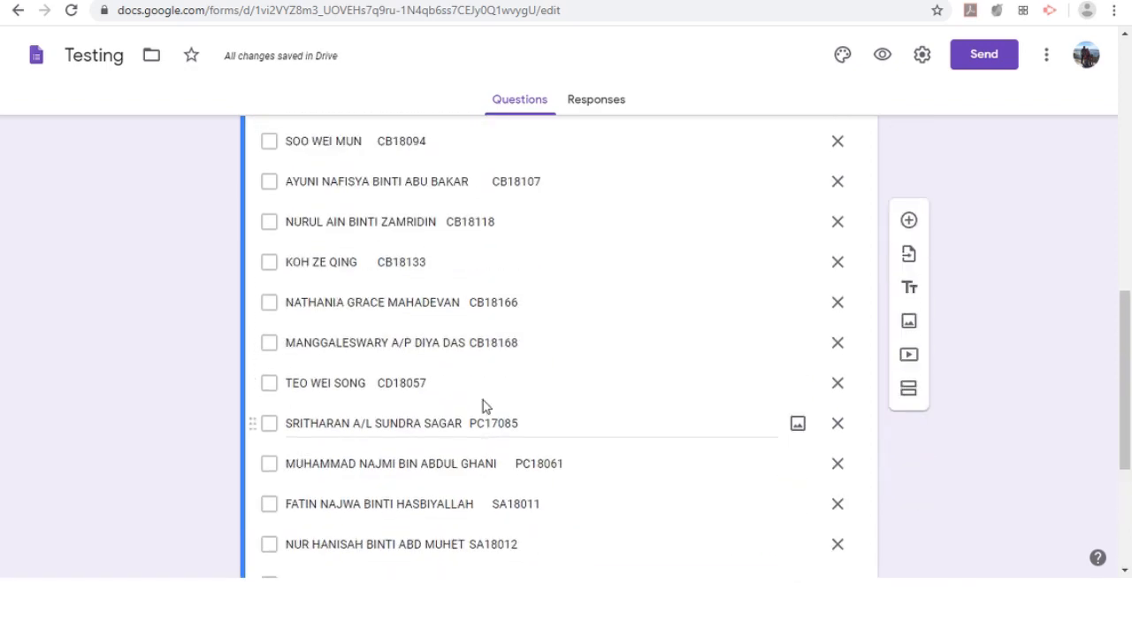
{"action": "scroll", "coordinate": [485, 277], "scroll_direction": "up", "scroll_amount": 4}
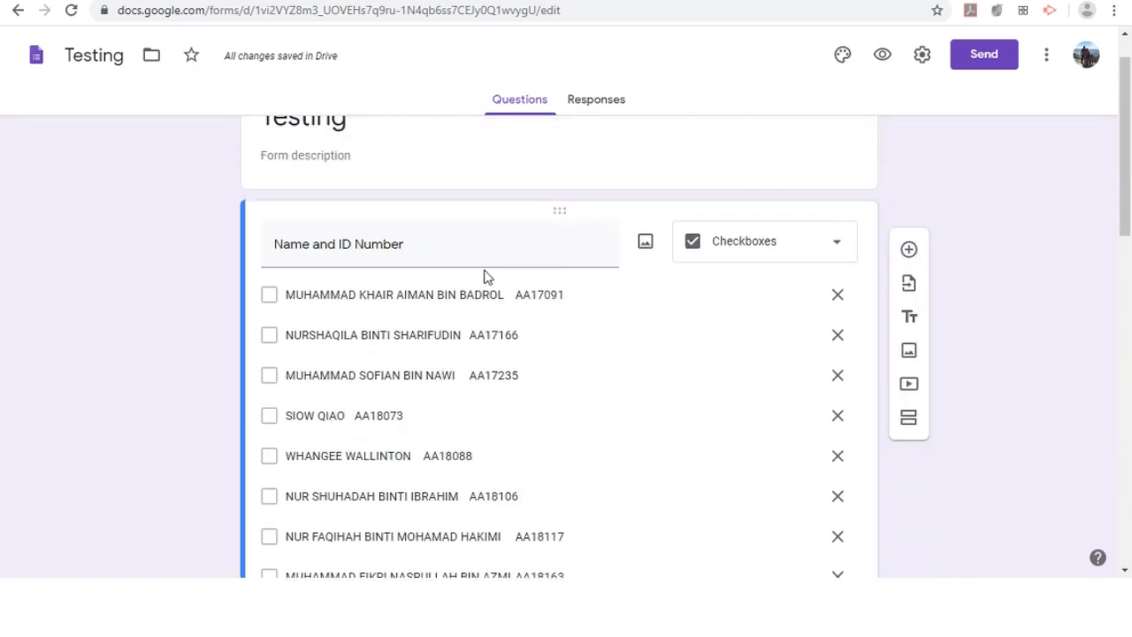
{"action": "scroll", "coordinate": [506, 316], "scroll_direction": "down", "scroll_amount": 11}
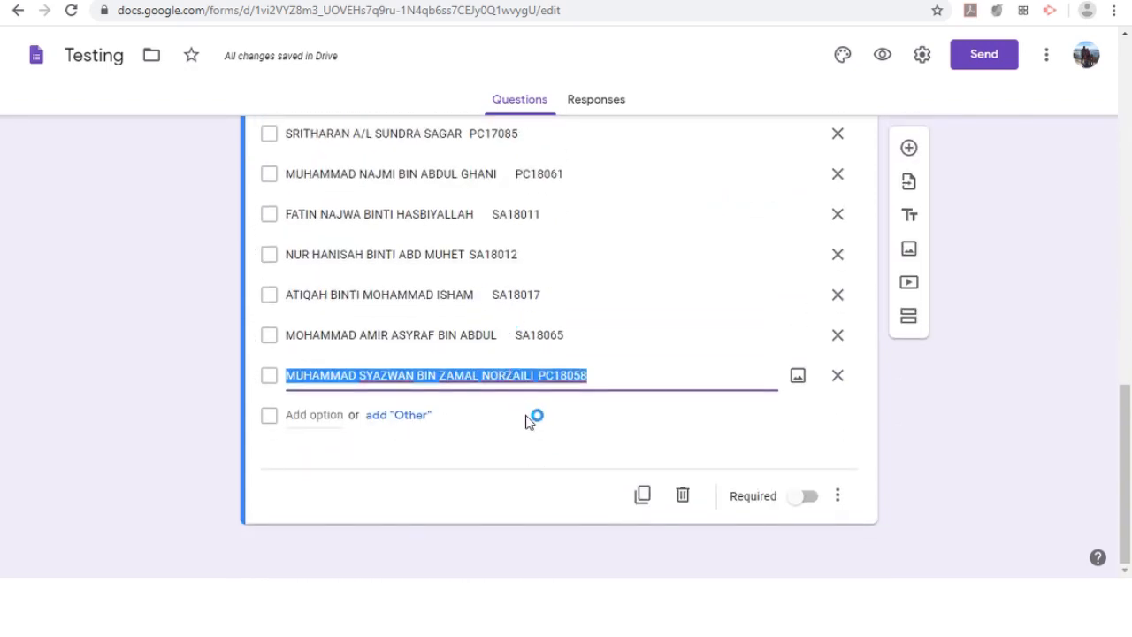
{"action": "left_click", "coordinate": [926, 416]}
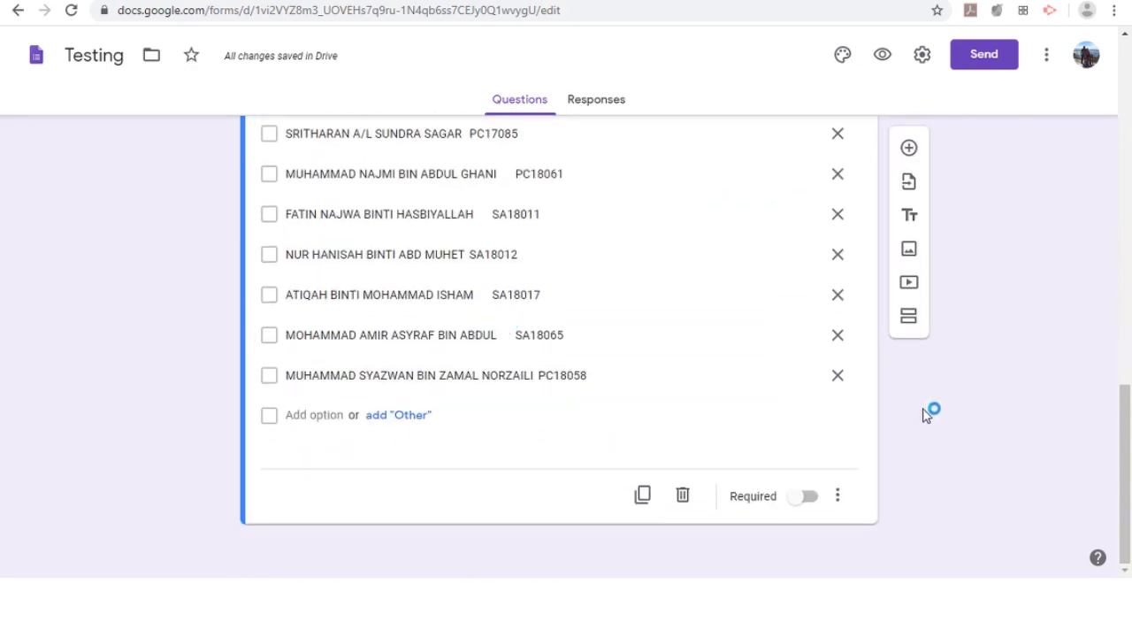
{"action": "scroll", "coordinate": [926, 412], "scroll_direction": "up", "scroll_amount": 12}
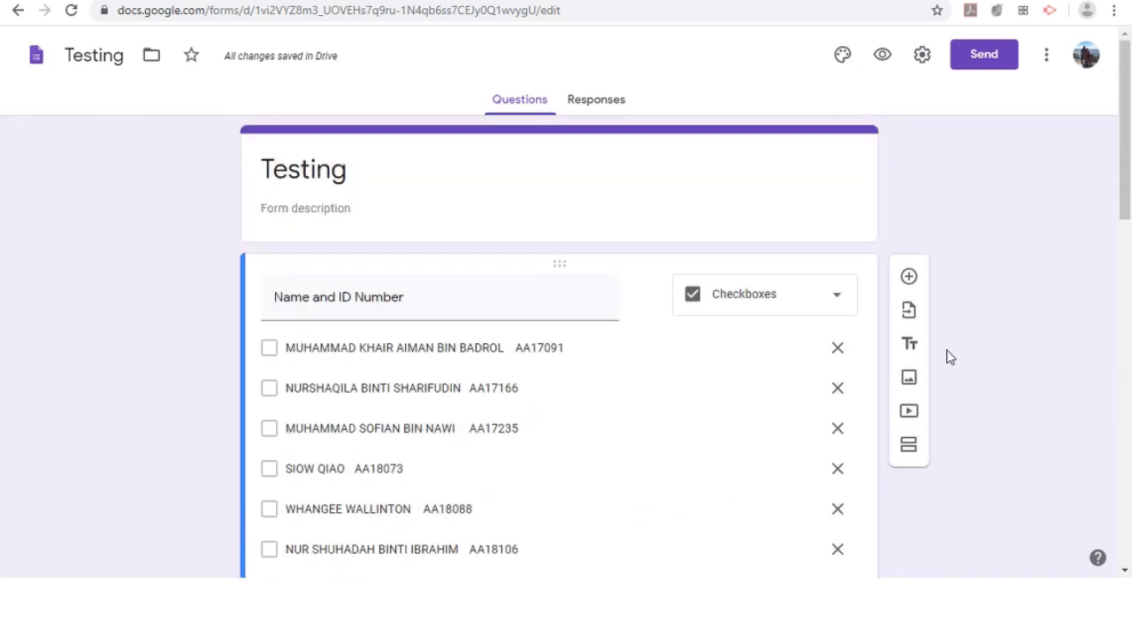
Step: Lift the restriction to Universiti Malaysia Pahang users, turn off the link to submit another response, and save the form settings
{"action": "left_click", "coordinate": [922, 56]}
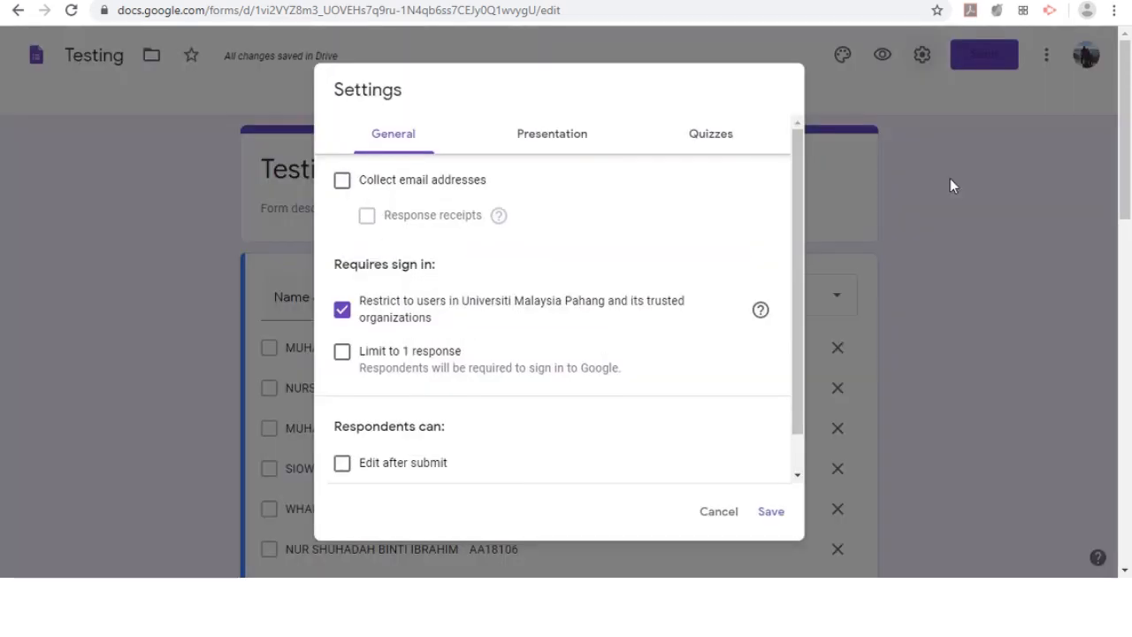
{"action": "left_click", "coordinate": [342, 311]}
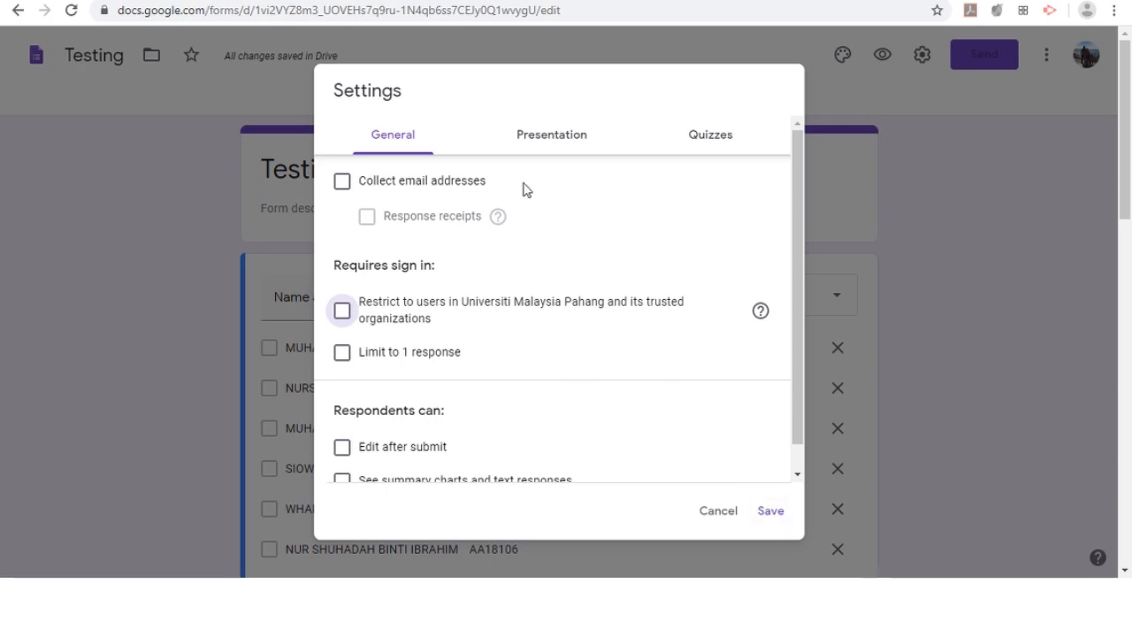
{"action": "left_click", "coordinate": [554, 146]}
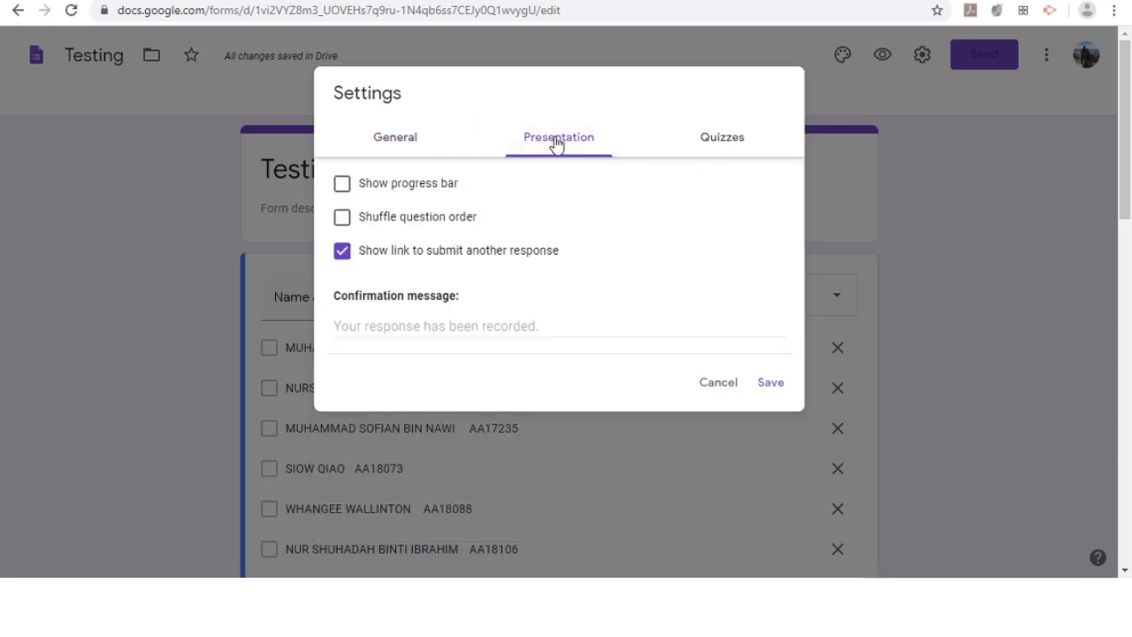
{"action": "left_click", "coordinate": [343, 252]}
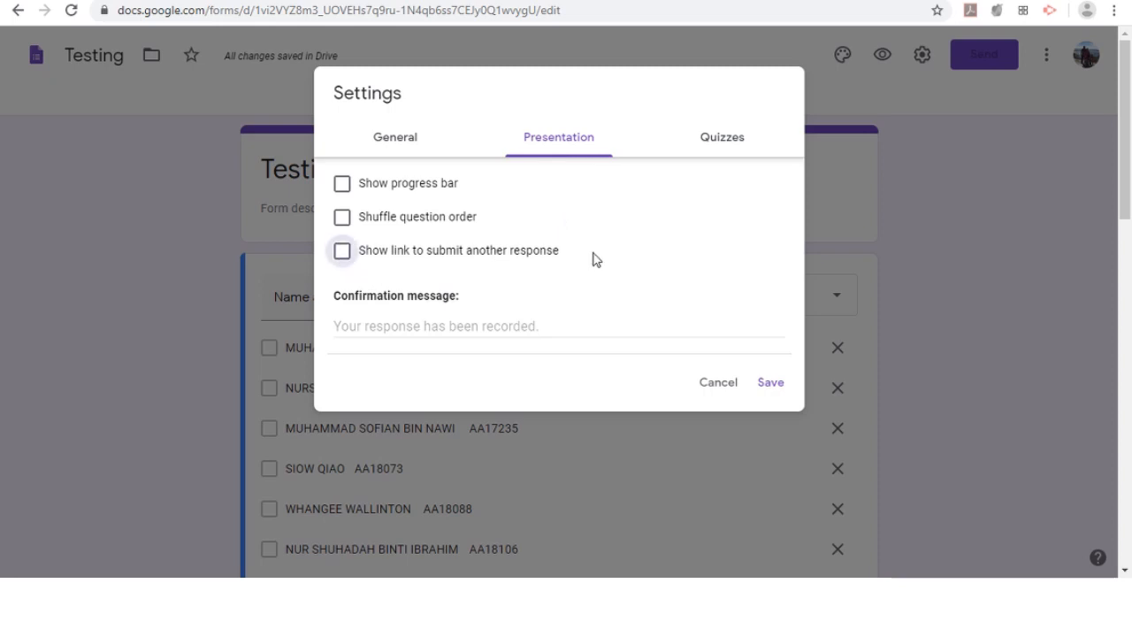
{"action": "left_click", "coordinate": [771, 384]}
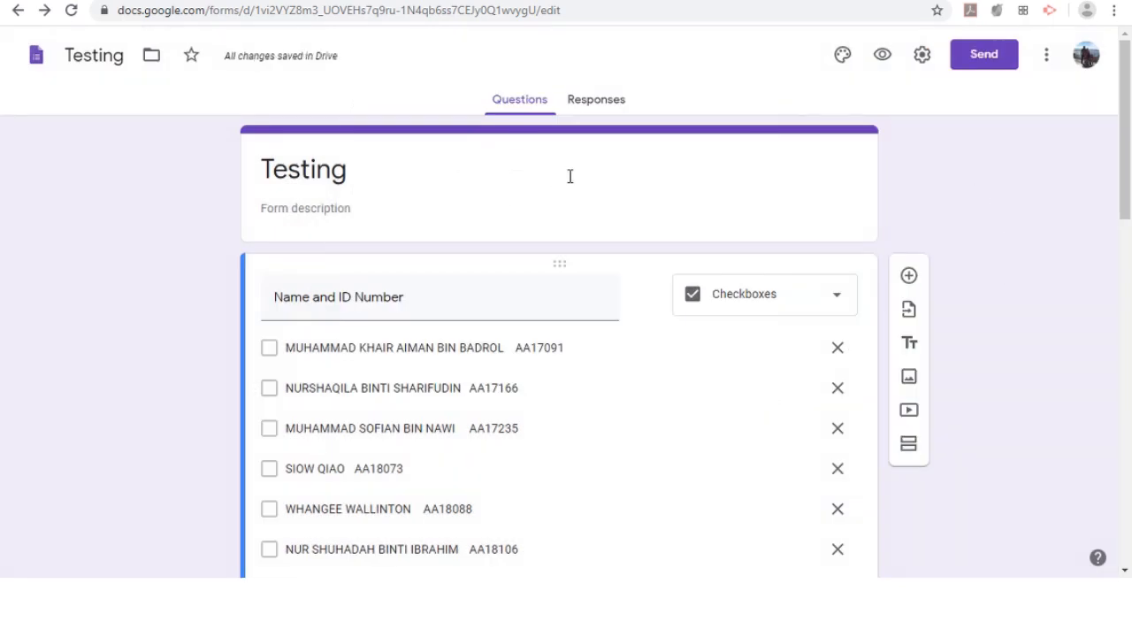
Step: Generate a shortened URL for sending the Testing form and copy it
{"action": "left_click", "coordinate": [977, 58]}
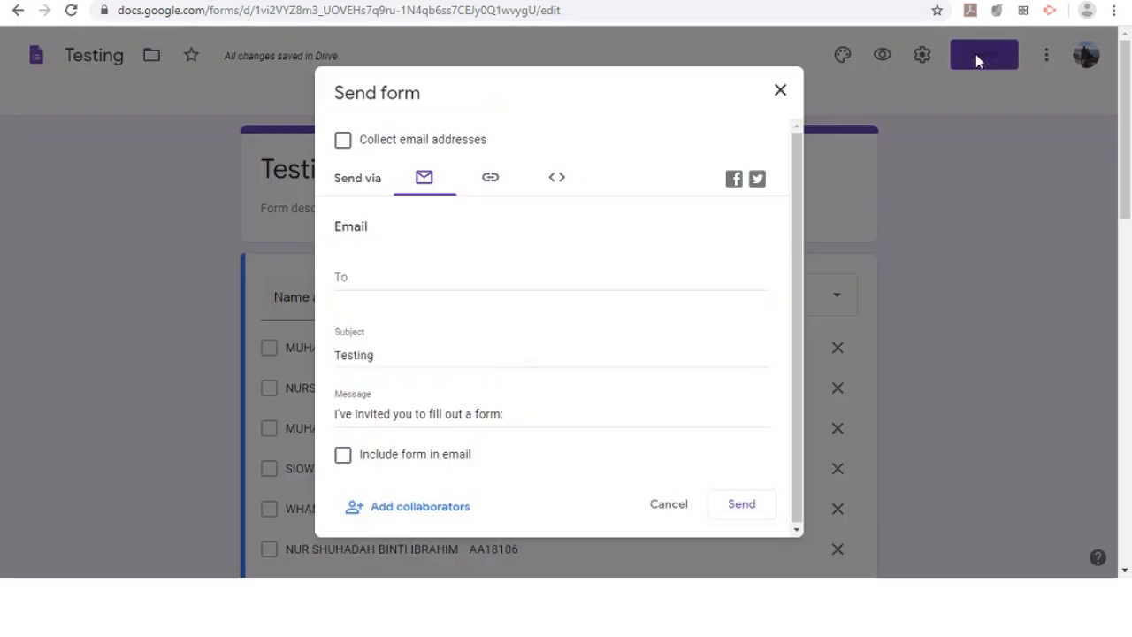
{"action": "left_click", "coordinate": [494, 179]}
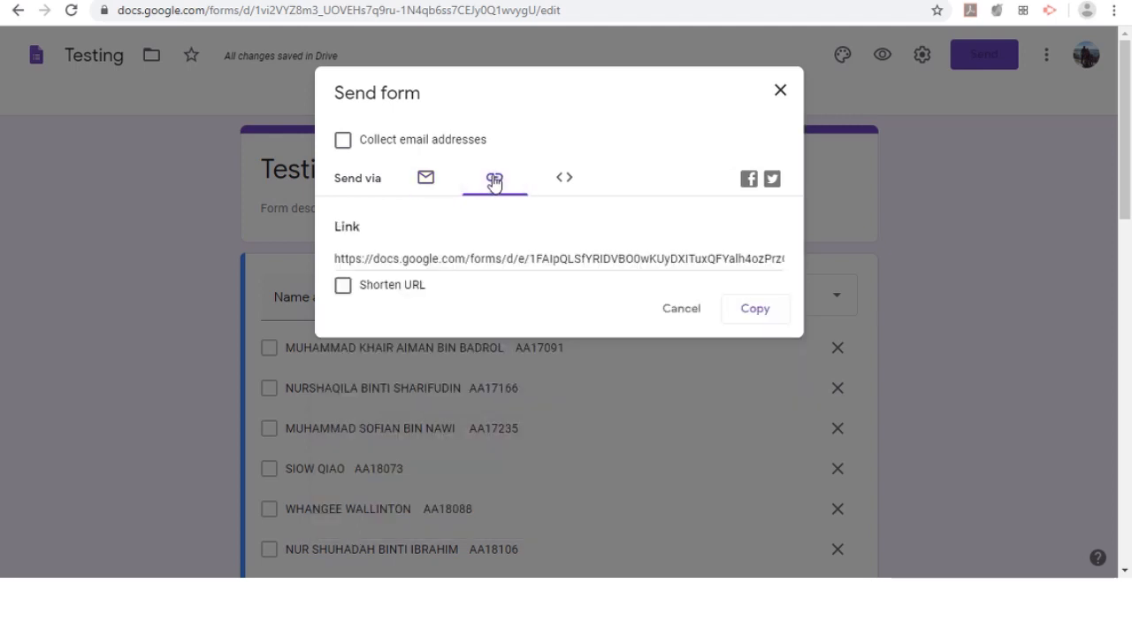
{"action": "left_click", "coordinate": [342, 286]}
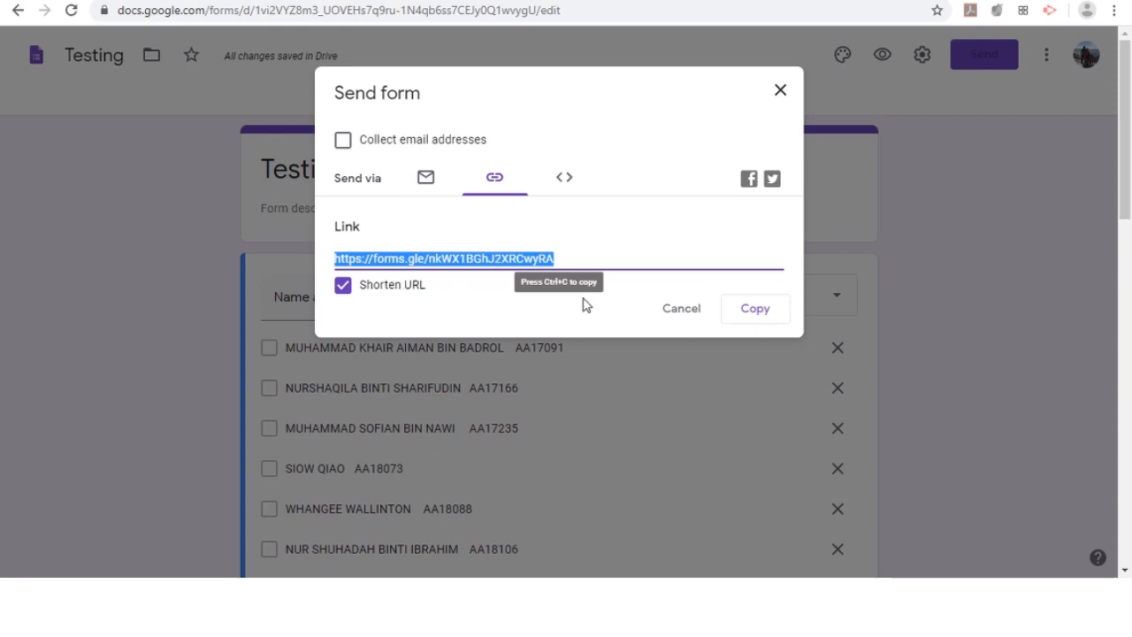
{"action": "left_click", "coordinate": [752, 312]}
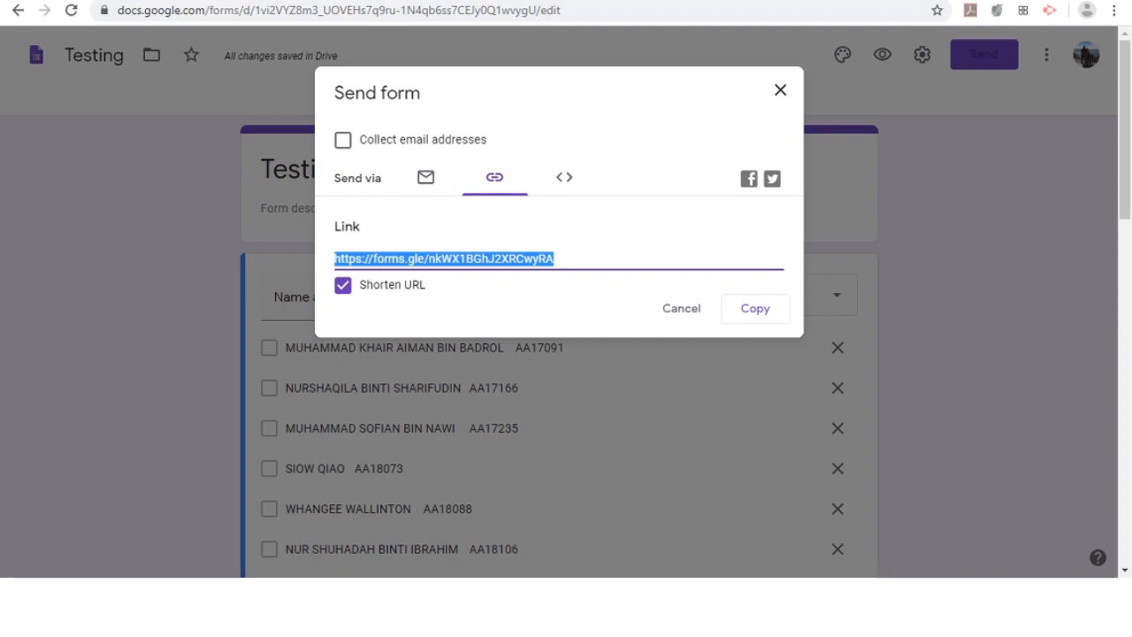
Step: Switch to the UHE3132 01G class in Google Classroom and start a new stream post for all students
{"action": "left_click", "coordinate": [79, 2]}
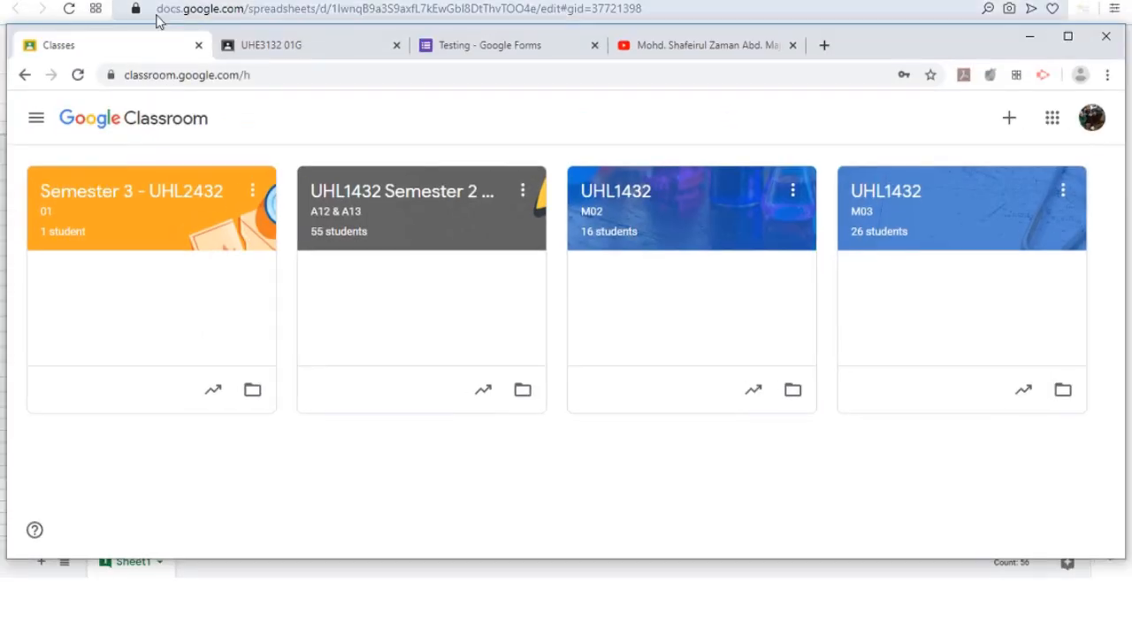
{"action": "left_click", "coordinate": [336, 48]}
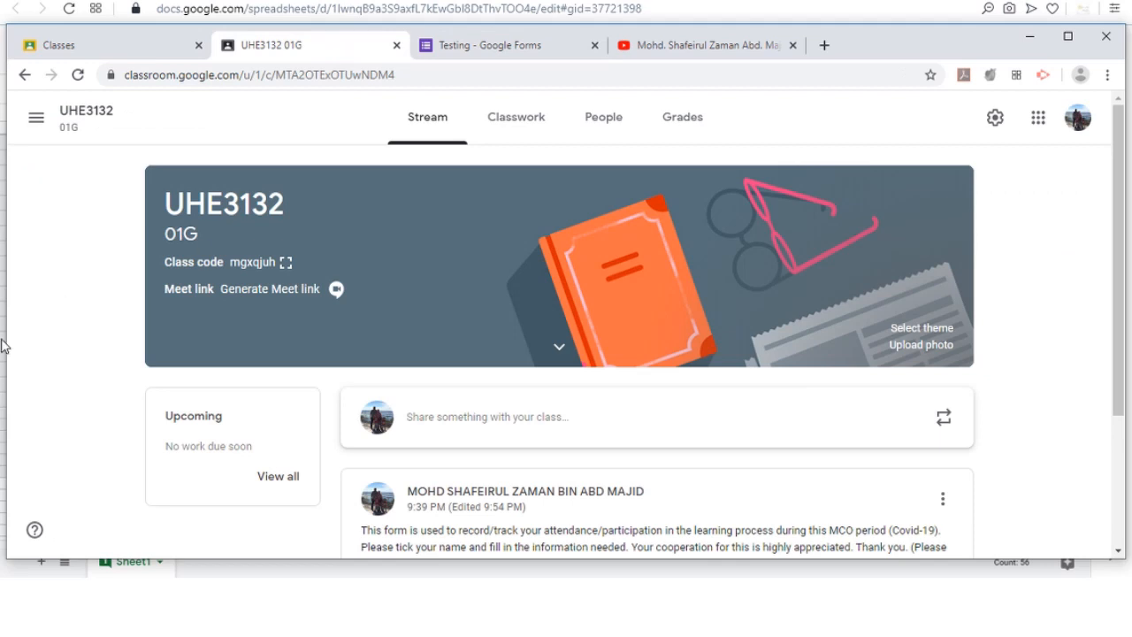
{"action": "scroll", "coordinate": [259, 325], "scroll_direction": "down", "scroll_amount": 1}
{"action": "scroll", "coordinate": [261, 326], "scroll_direction": "down", "scroll_amount": 1}
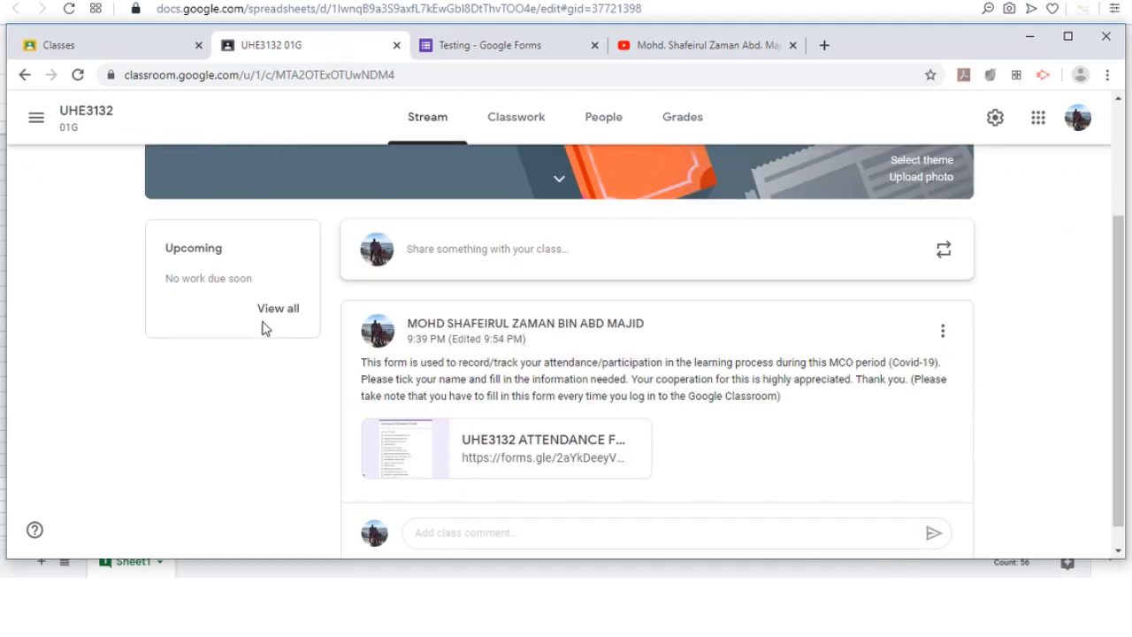
{"action": "left_click", "coordinate": [453, 251]}
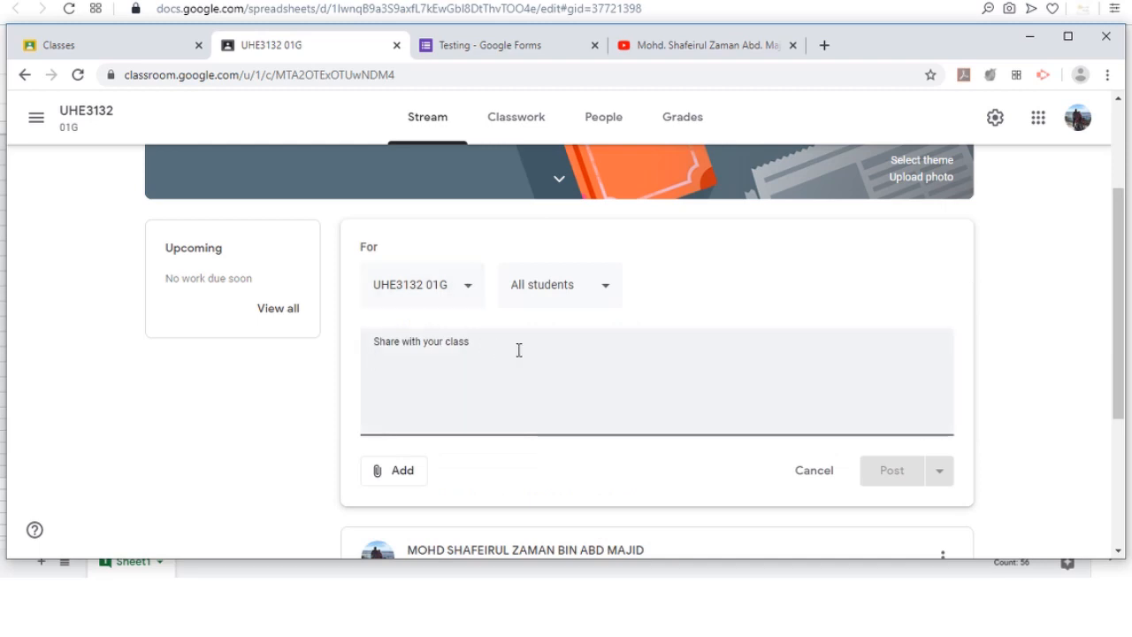
{"action": "left_click", "coordinate": [605, 291]}
{"action": "left_click", "coordinate": [609, 287]}
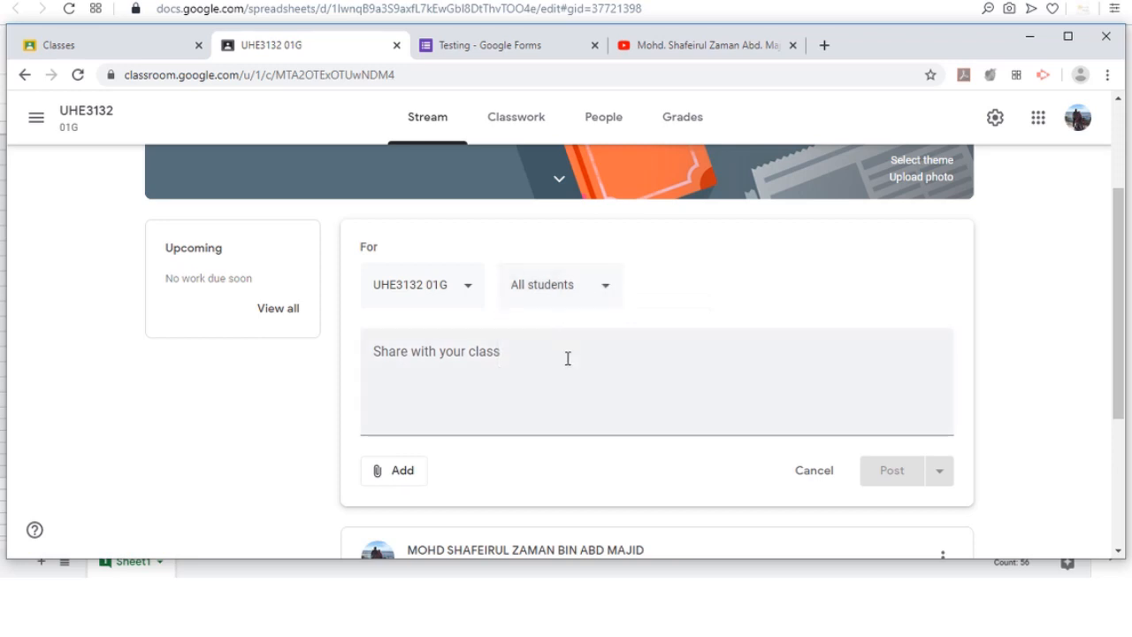
{"action": "left_click", "coordinate": [431, 352]}
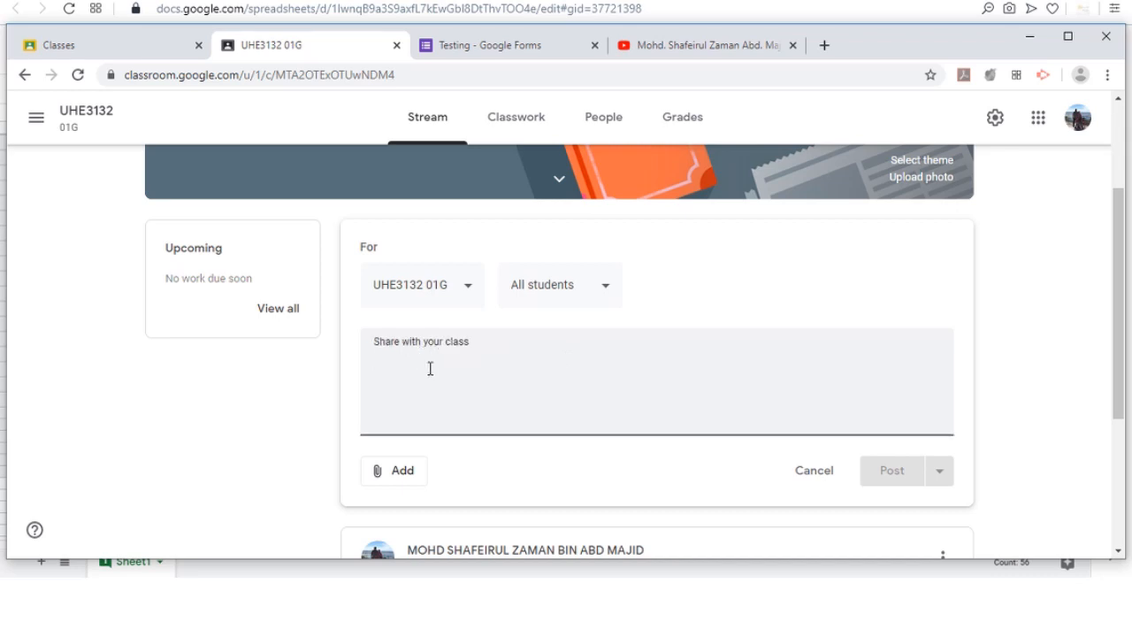
Step: Attach the copied short form URL to the new class post as a link
{"action": "scroll", "coordinate": [335, 409], "scroll_direction": "down", "scroll_amount": 2}
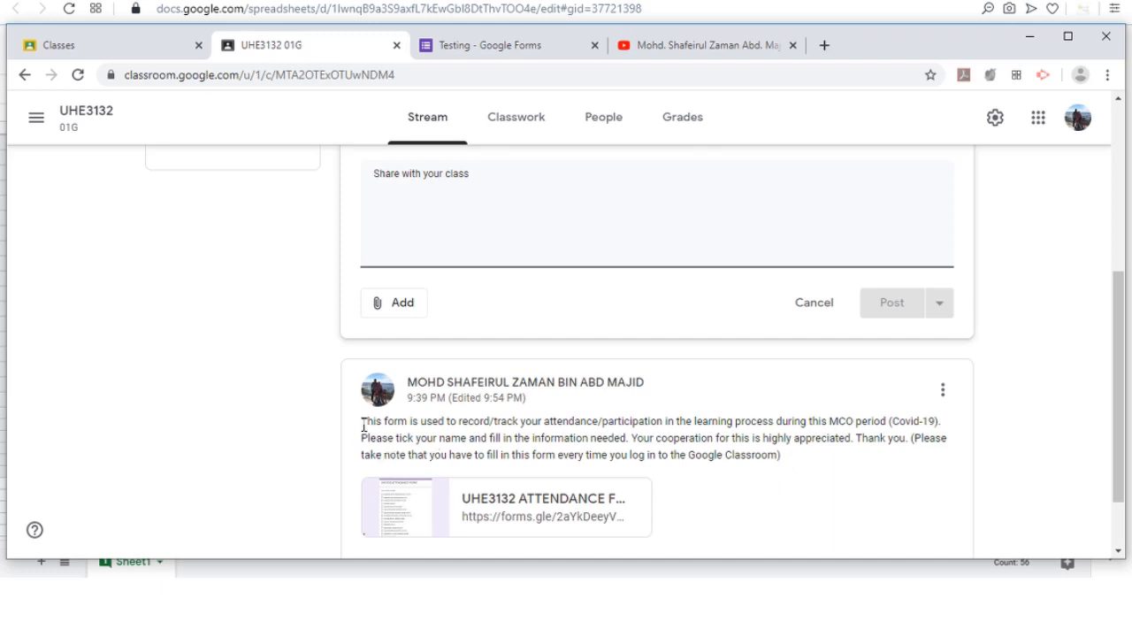
{"action": "scroll", "coordinate": [362, 426], "scroll_direction": "up", "scroll_amount": 1}
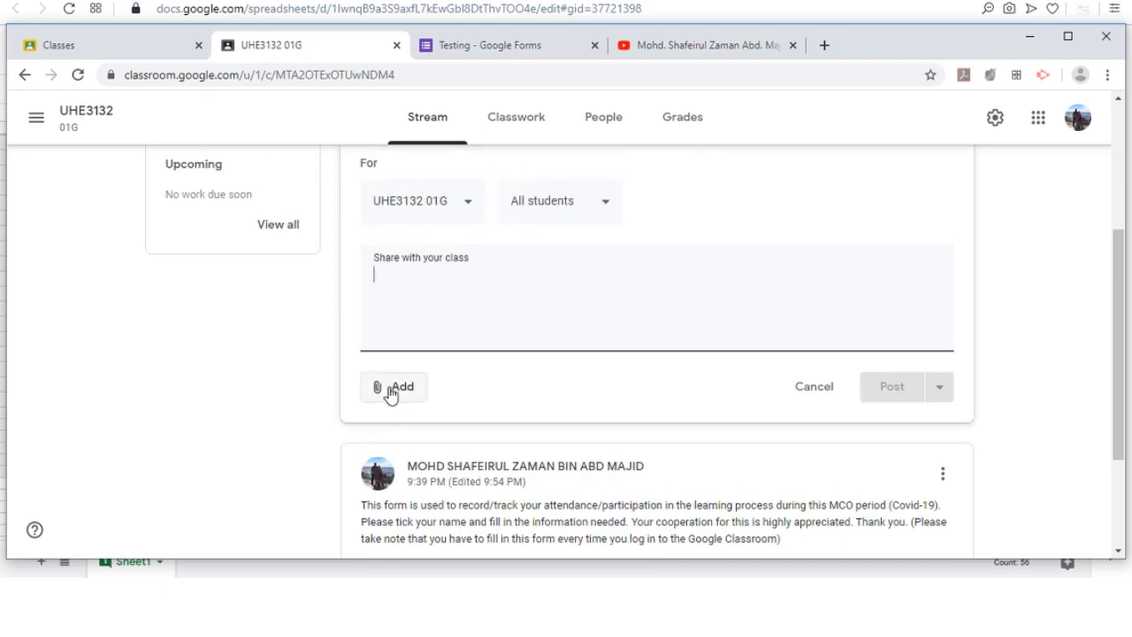
{"action": "left_click", "coordinate": [391, 389]}
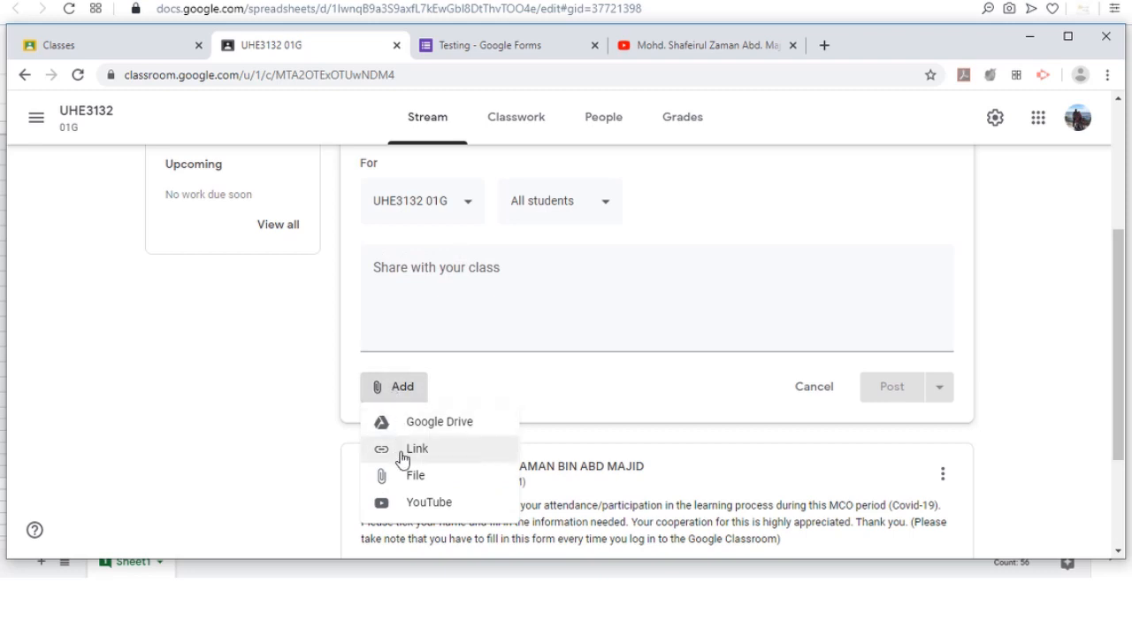
{"action": "left_click", "coordinate": [406, 451]}
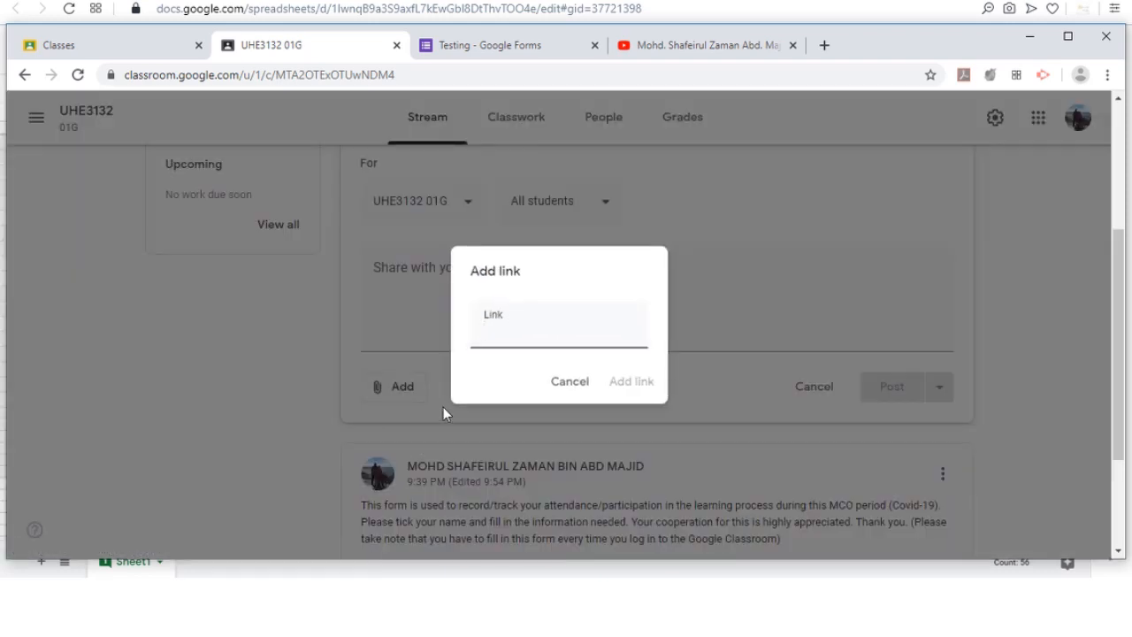
{"action": "key", "text": "ctrl+v"}
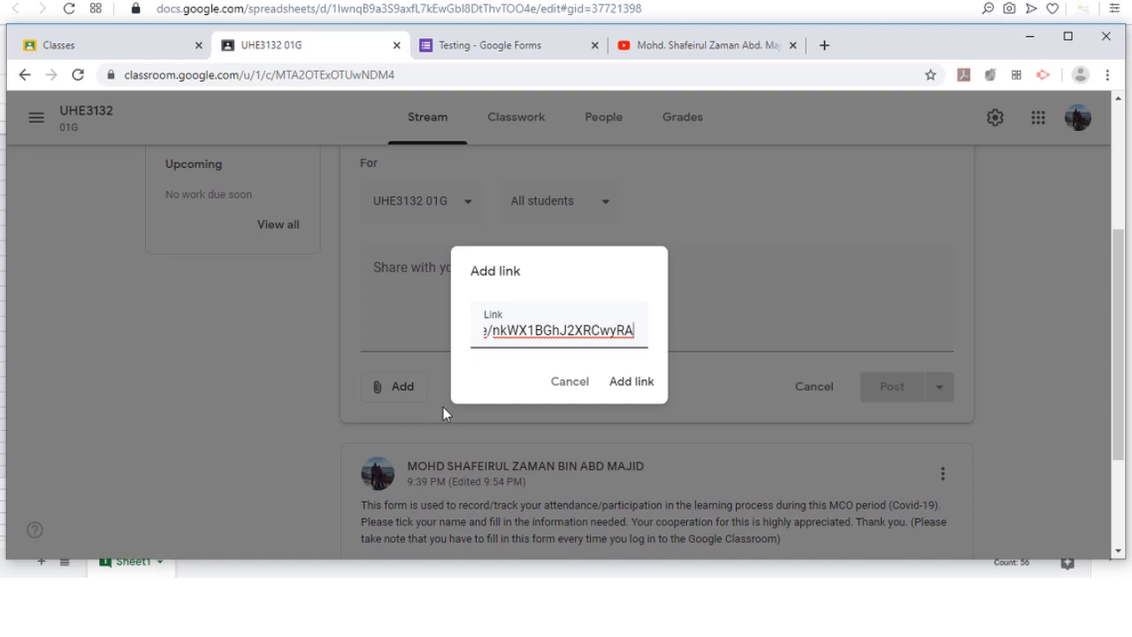
{"action": "left_click", "coordinate": [634, 382]}
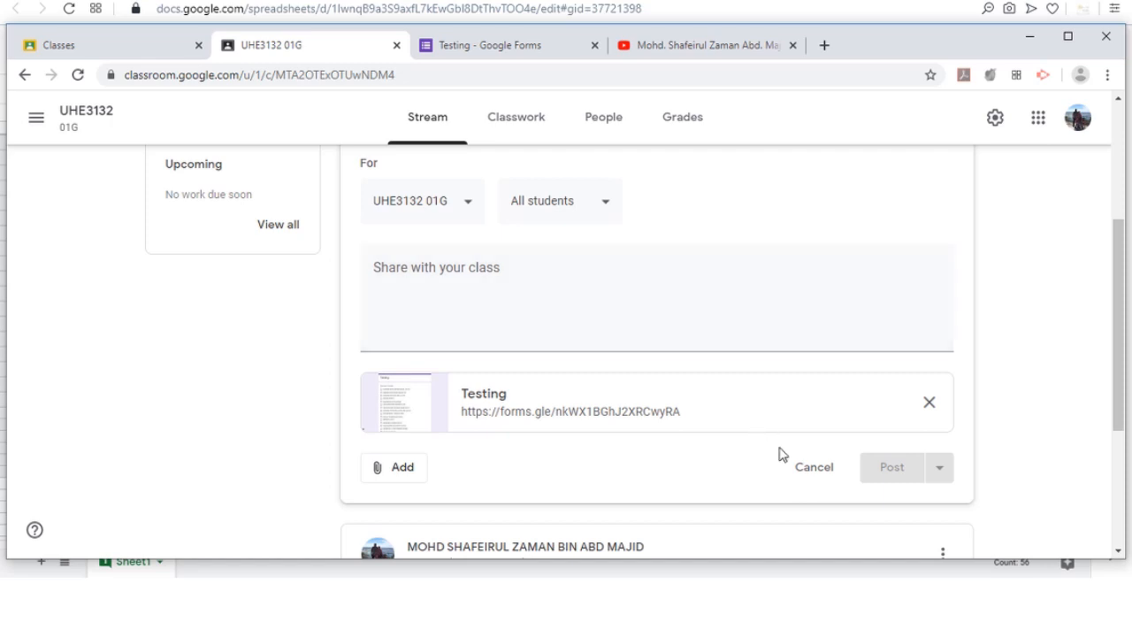
Step: Enter "Testing" as the message of the announcement and post it to the class stream
{"action": "left_click", "coordinate": [458, 283]}
{"action": "type", "text": "Testing"}
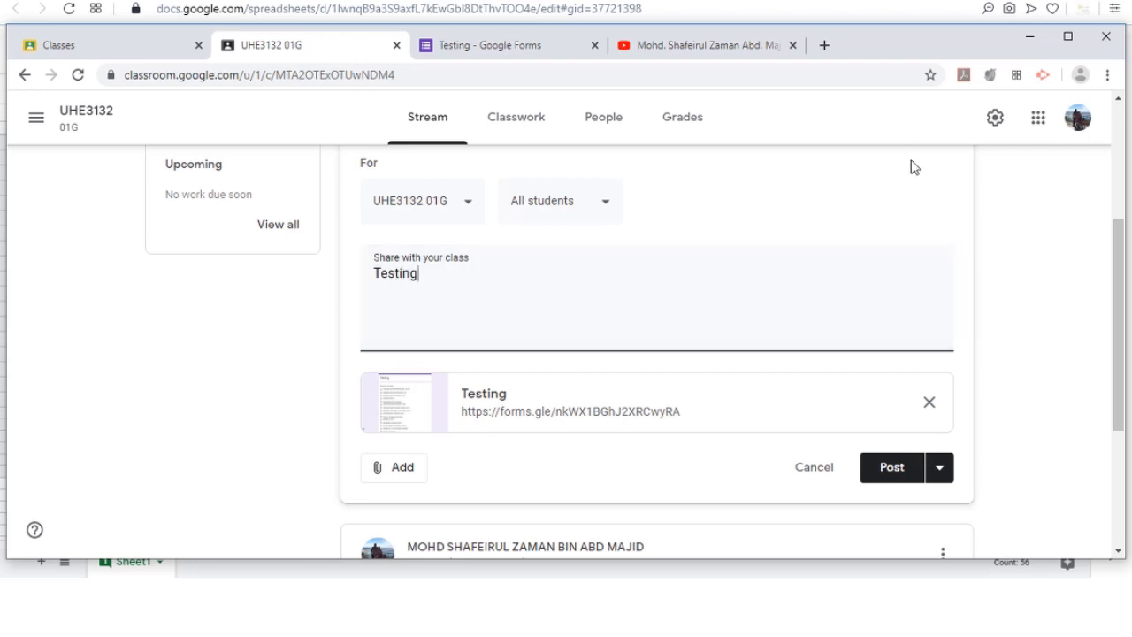
{"action": "left_click", "coordinate": [887, 468]}
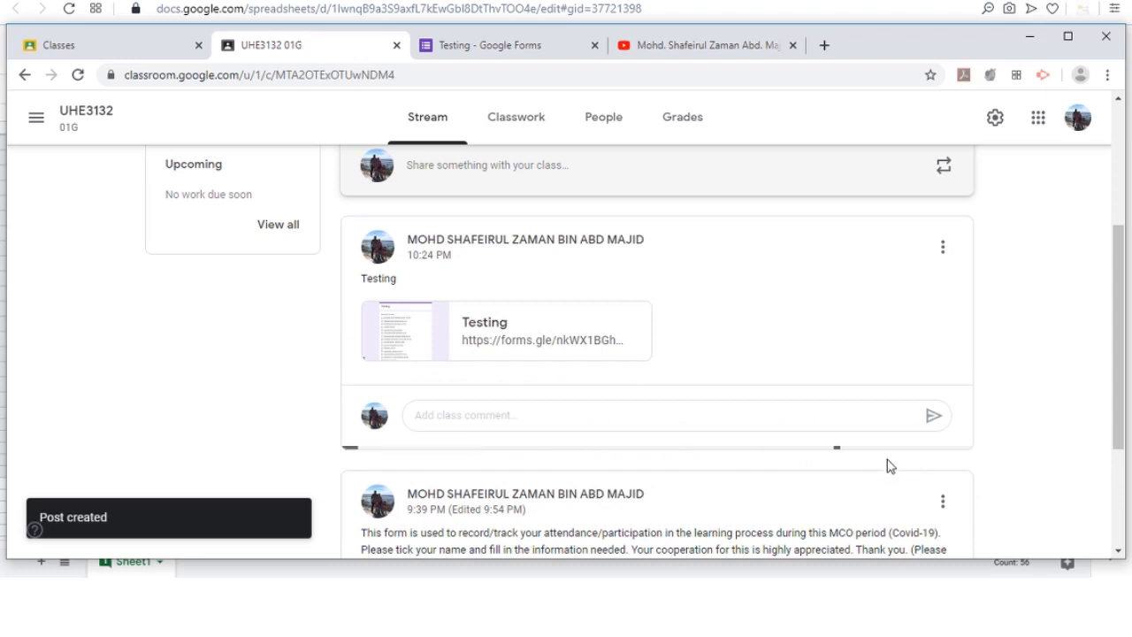
{"action": "scroll", "coordinate": [1035, 375], "scroll_direction": "down", "scroll_amount": 2}
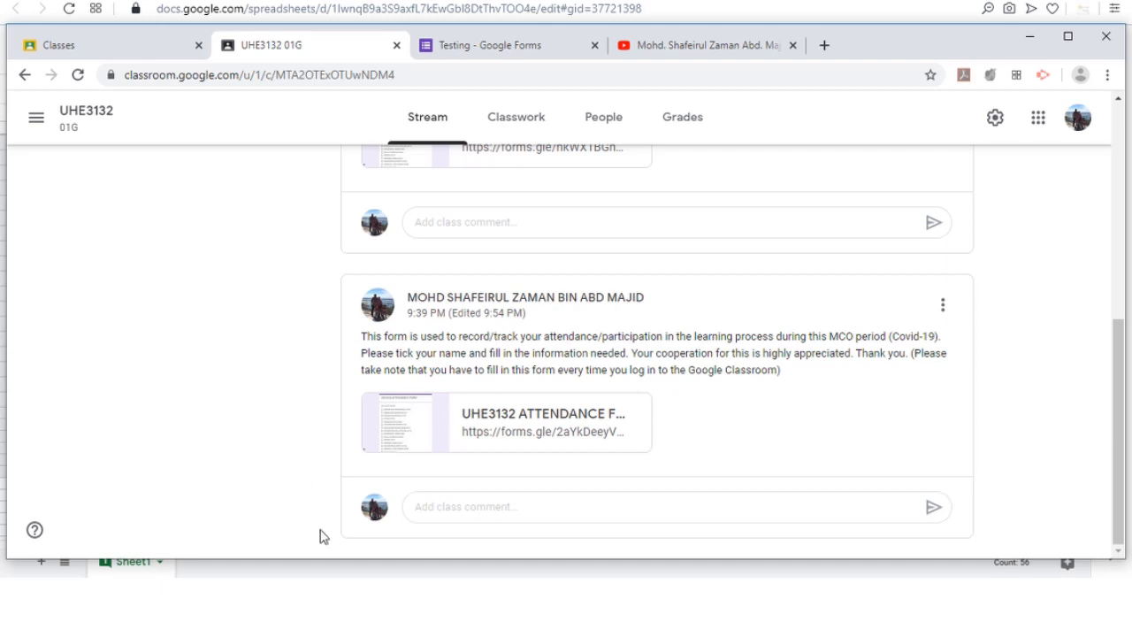
Step: Switch to the spreadsheet browser window and open Online Attendance for UHL1422 English for Academic Skills (Responses)
{"action": "left_click", "coordinate": [334, 600]}
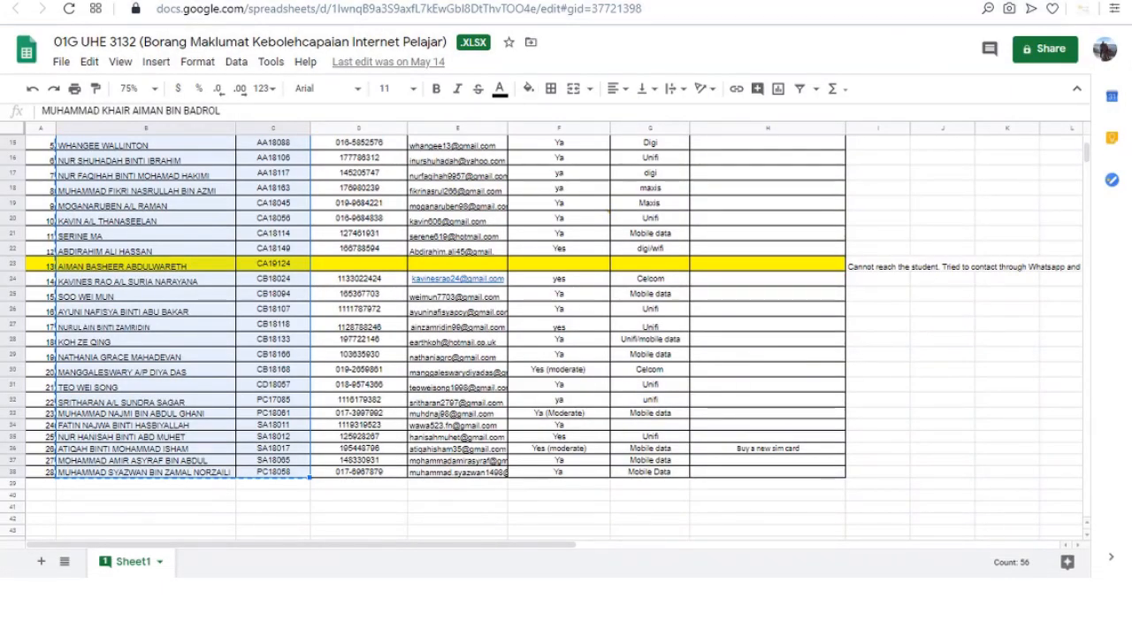
{"action": "left_click", "coordinate": [1081, 0]}
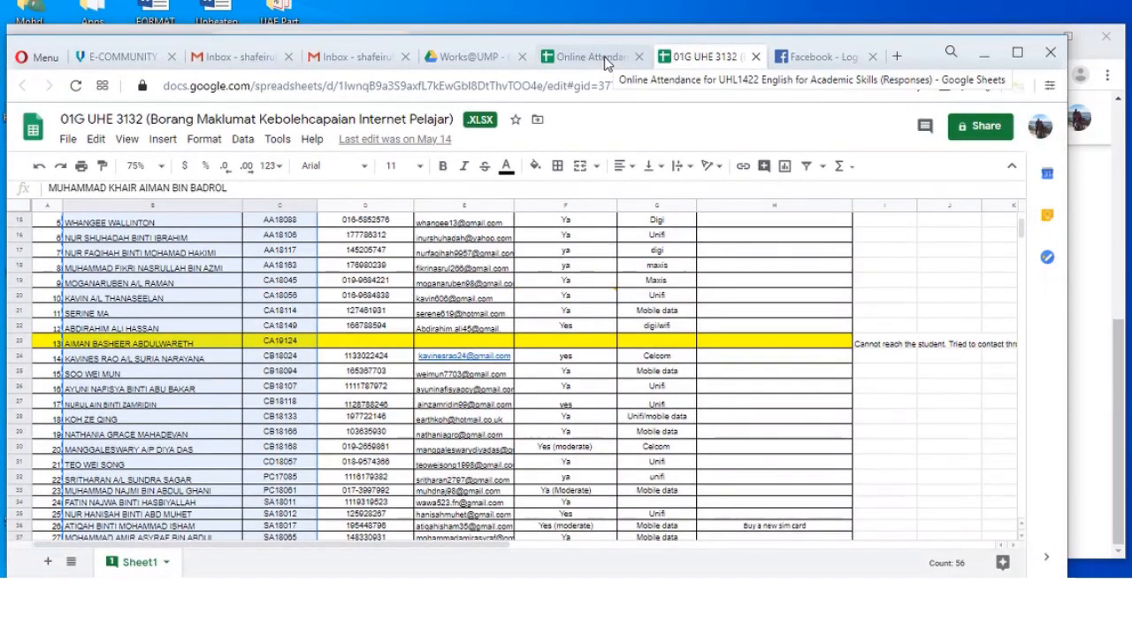
{"action": "left_click", "coordinate": [606, 58]}
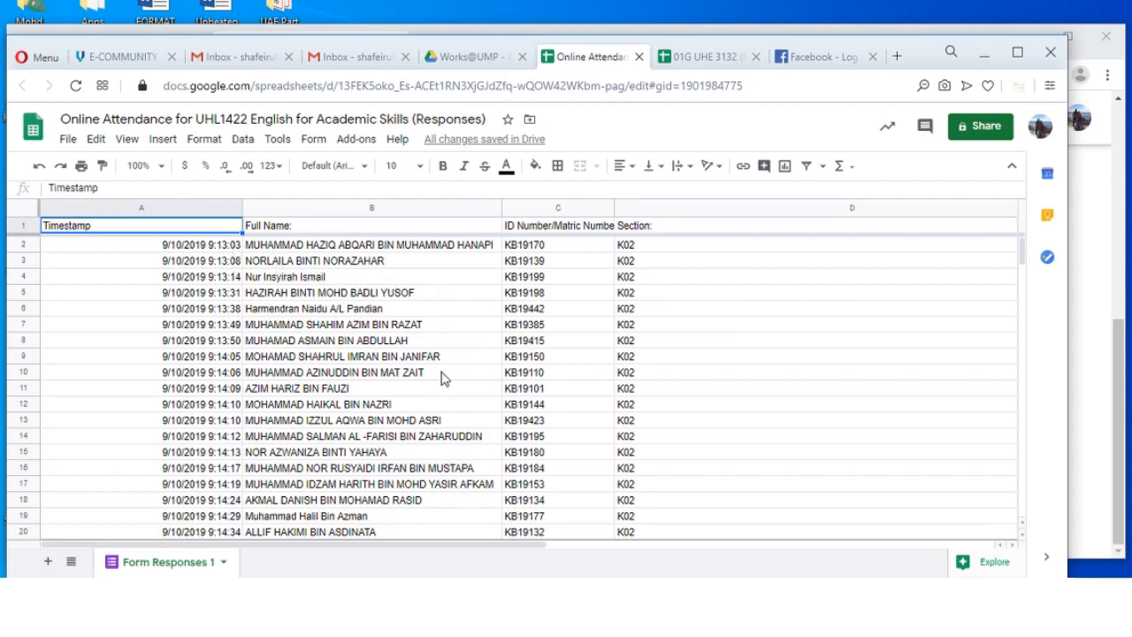
Step: Examine the student names recorded in the Full Name column of the attendance responses, row by row from row 2
{"action": "left_click", "coordinate": [380, 248]}
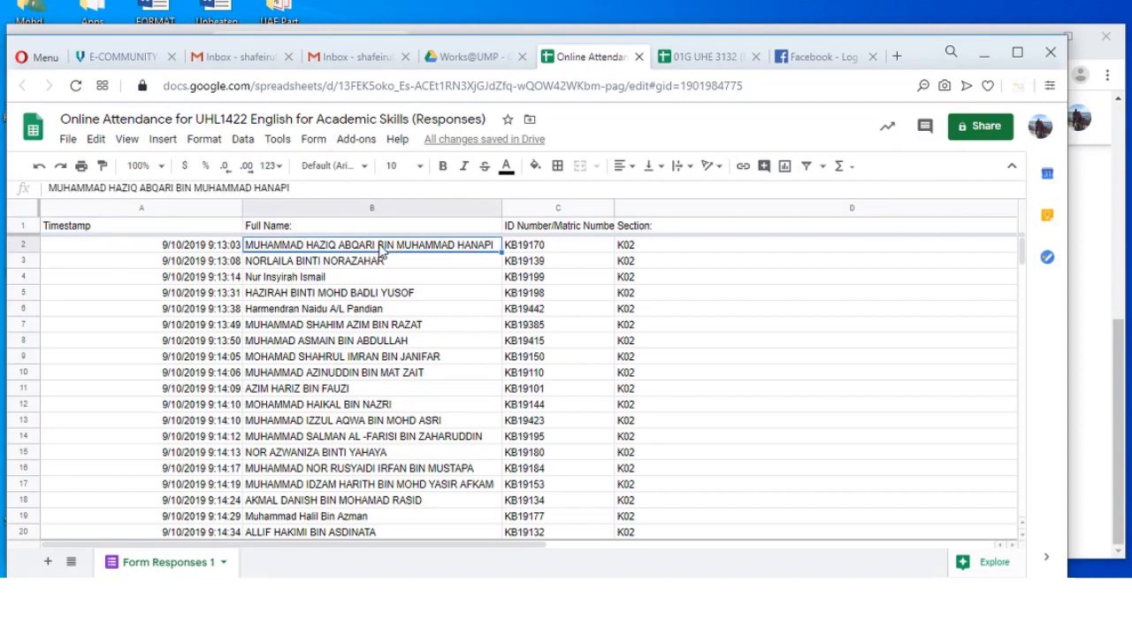
{"action": "key", "text": "Down"}
{"action": "key", "text": "Down"}
{"action": "key", "text": "Down"}
{"action": "key", "text": "Down"}
{"action": "key", "text": "Down"}
{"action": "key", "text": "Down"}
{"action": "key", "text": "Down"}
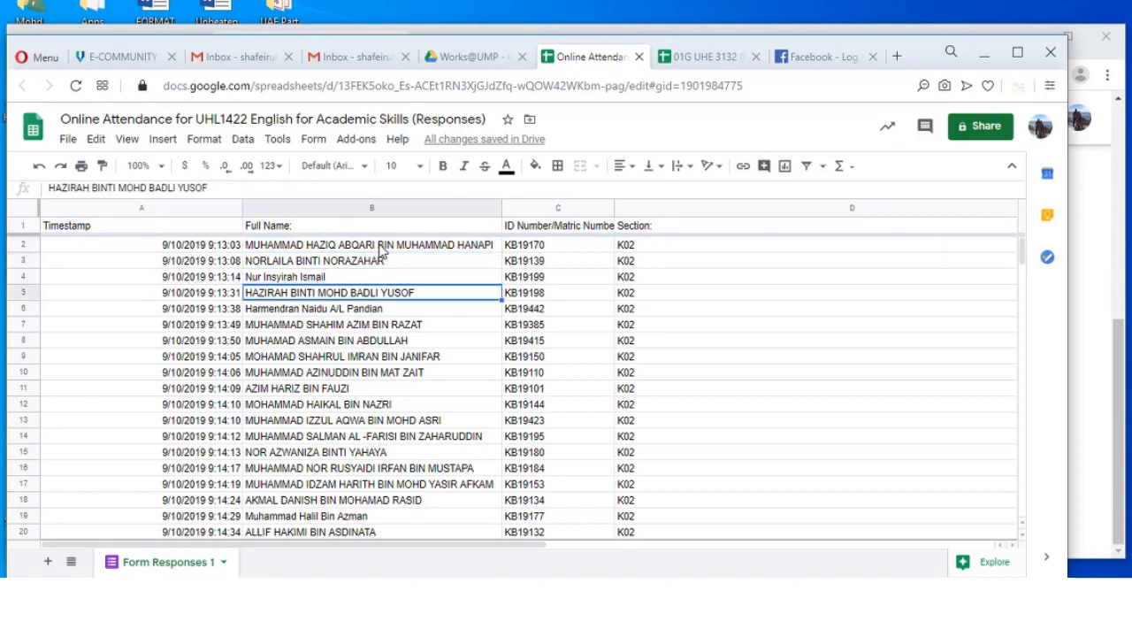
{"action": "key", "text": "Down"}
{"action": "key", "text": "Down"}
{"action": "key", "text": "Down"}
{"action": "key", "text": "Down"}
{"action": "key", "text": "Down"}
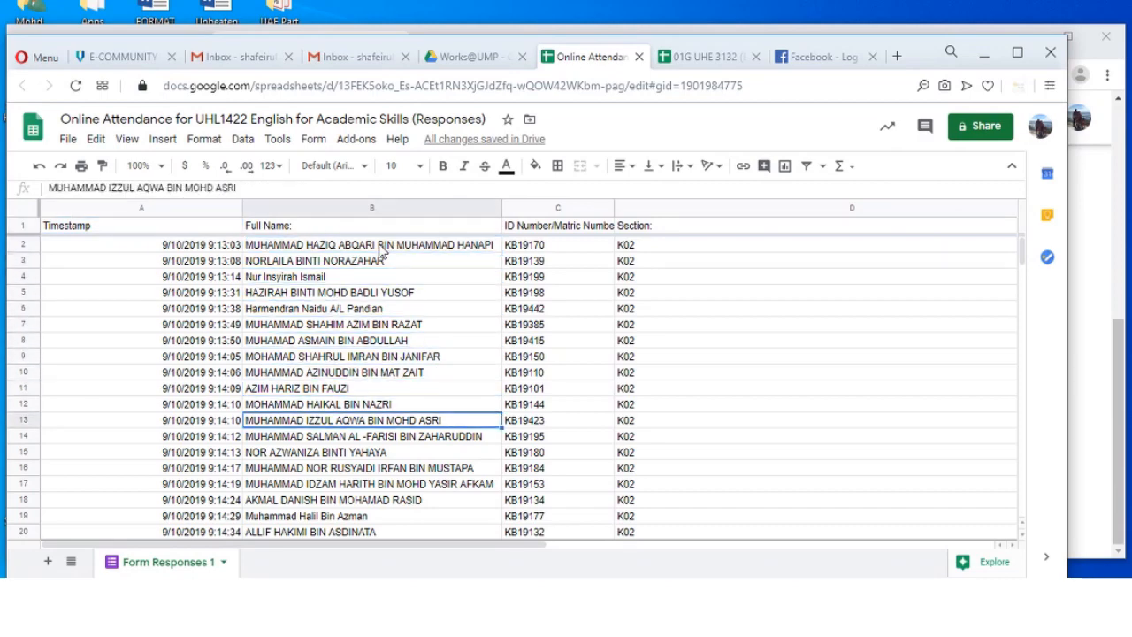
{"action": "key", "text": "Up"}
{"action": "key", "text": "Up"}
{"action": "key", "text": "Up"}
{"action": "key", "text": "Up"}
{"action": "key", "text": "Up"}
{"action": "key", "text": "Up"}
{"action": "key", "text": "Up"}
{"action": "key", "text": "Up"}
{"action": "key", "text": "Up"}
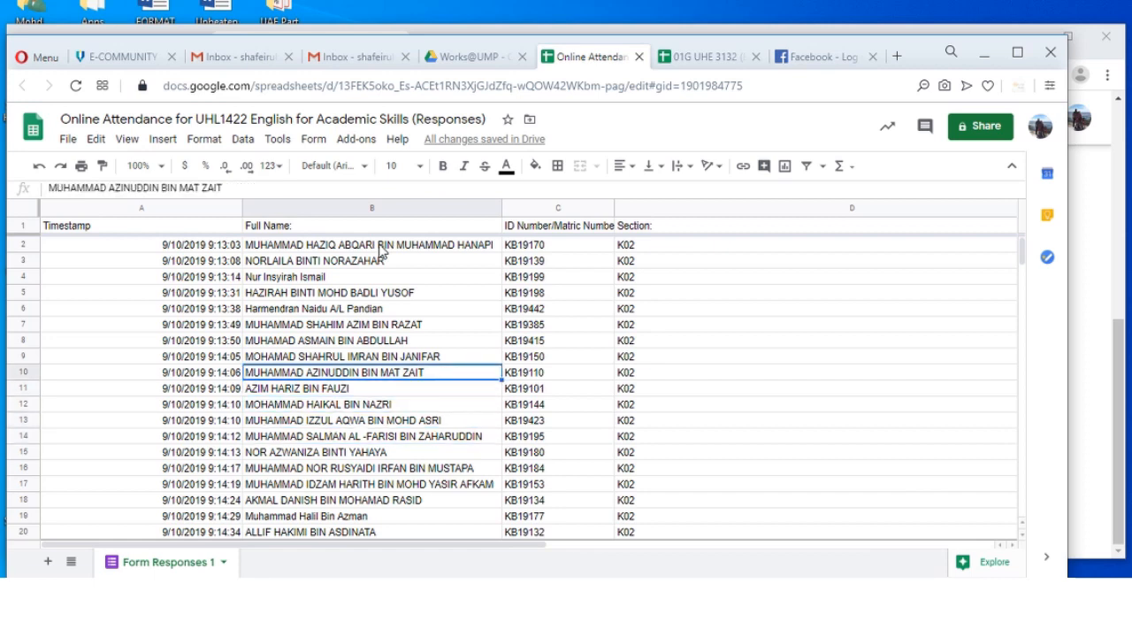
{"action": "key", "text": "Up"}
{"action": "key", "text": "Down"}
{"action": "key", "text": "Down"}
{"action": "key", "text": "Down"}
{"action": "key", "text": "Down"}
{"action": "key", "text": "Down"}
{"action": "key", "text": "Down"}
{"action": "key", "text": "Down"}
{"action": "key", "text": "Up"}
{"action": "key", "text": "Up"}
{"action": "key", "text": "Up"}
{"action": "key", "text": "Up"}
{"action": "key", "text": "Up"}
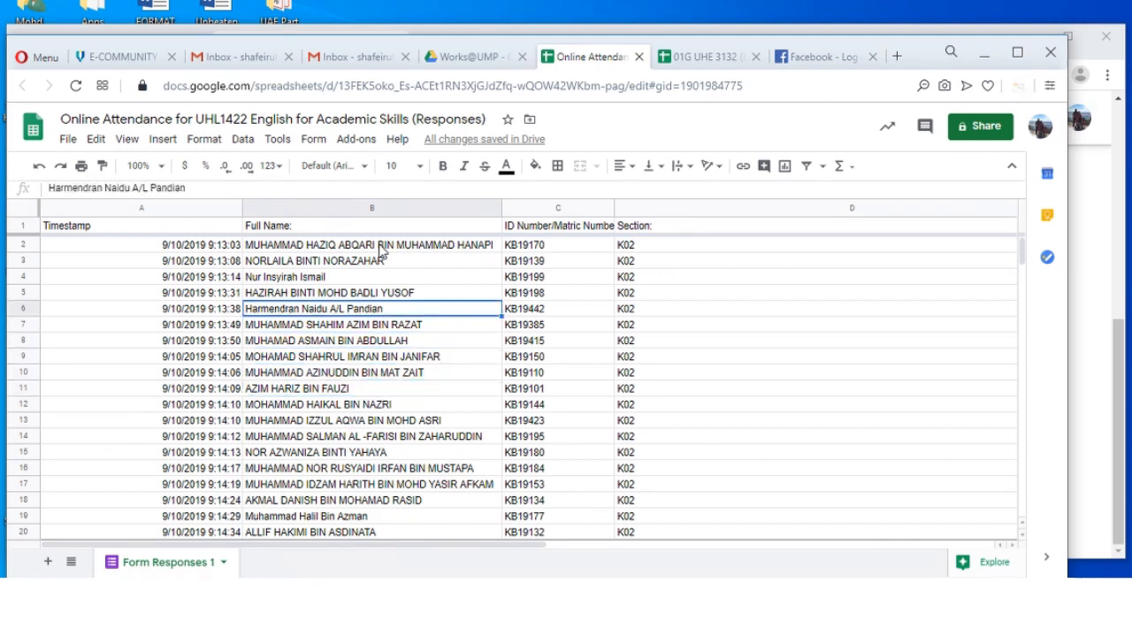
{"action": "left_click", "coordinate": [366, 328]}
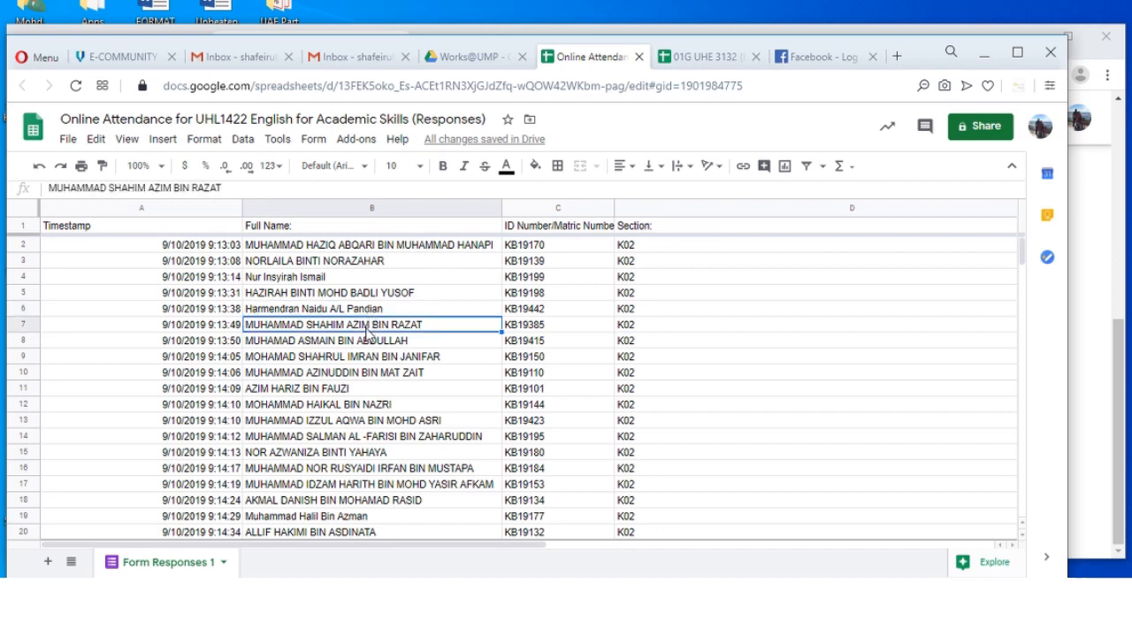
{"action": "key", "text": "Up"}
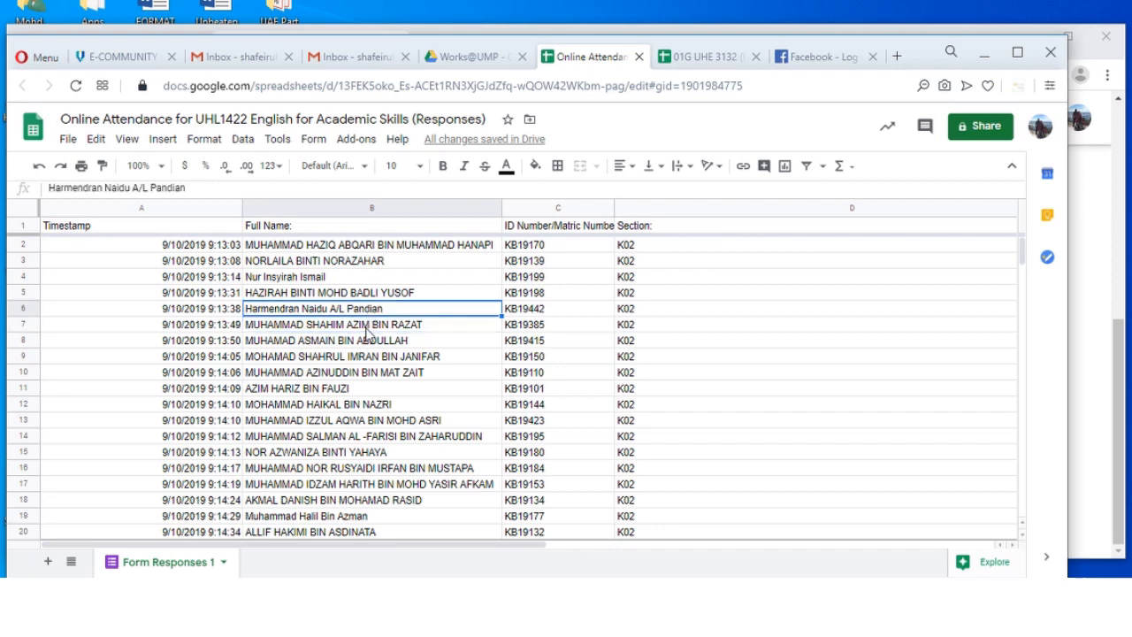
{"action": "key", "text": "Down"}
{"action": "key", "text": "Up"}
{"action": "key", "text": "Up"}
{"action": "key", "text": "Up"}
{"action": "key", "text": "Down"}
{"action": "key", "text": "Down"}
{"action": "key", "text": "Up"}
{"action": "key", "text": "Up"}
{"action": "key", "text": "Up"}
{"action": "key", "text": "Up"}
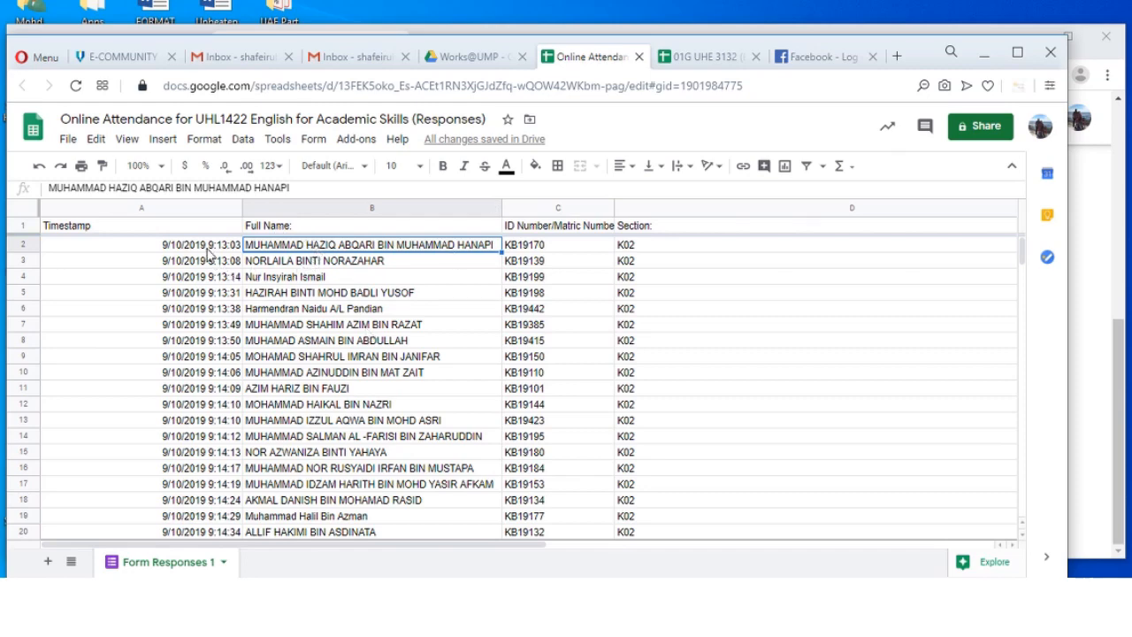
Step: Check the Timestamp column of the attendance responses, from its header to the first recorded entry in row 2
{"action": "left_click", "coordinate": [172, 231]}
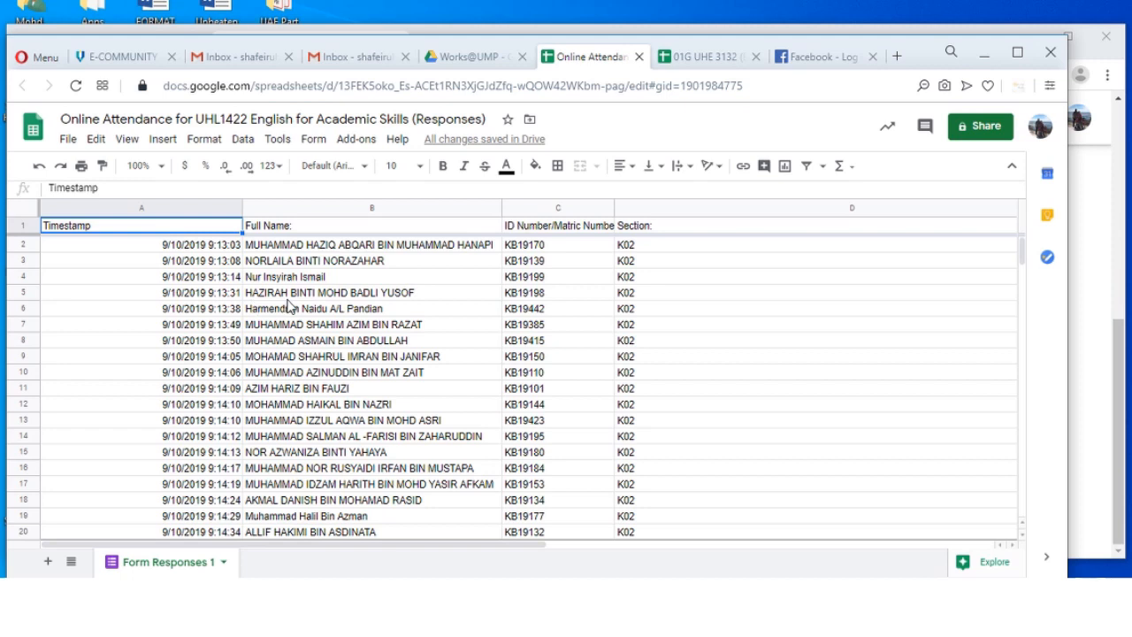
{"action": "key", "text": "Down"}
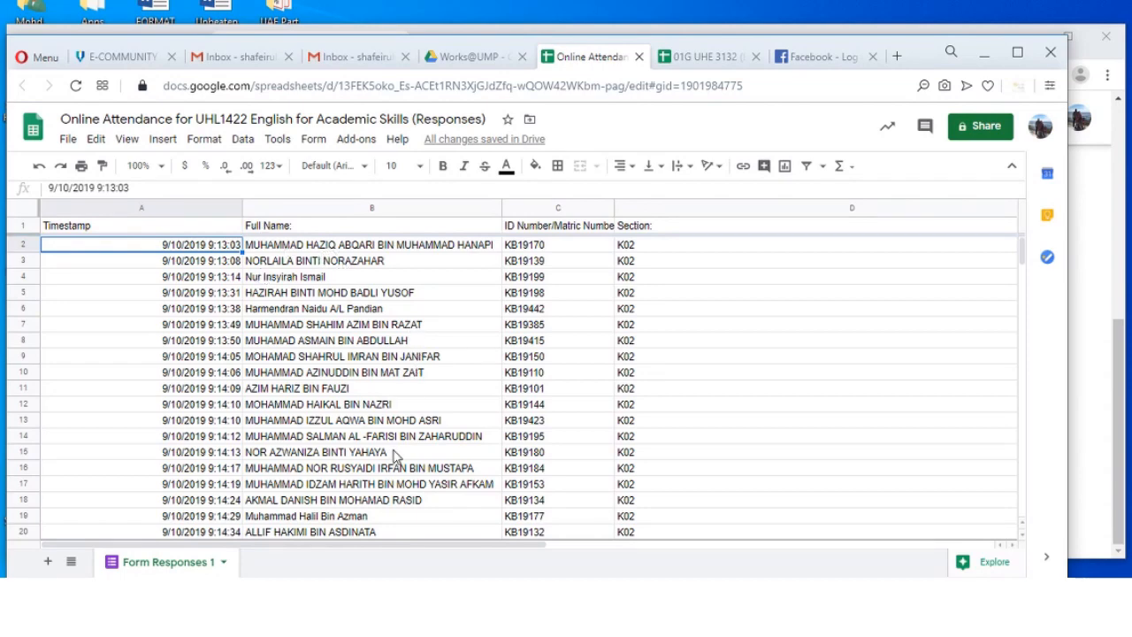
Step: Switch to the Google Classroom browser window and open the UHL1432 Semester 2 2018/2019 class (A12 & A13) from the class list
{"action": "left_click", "coordinate": [265, 611]}
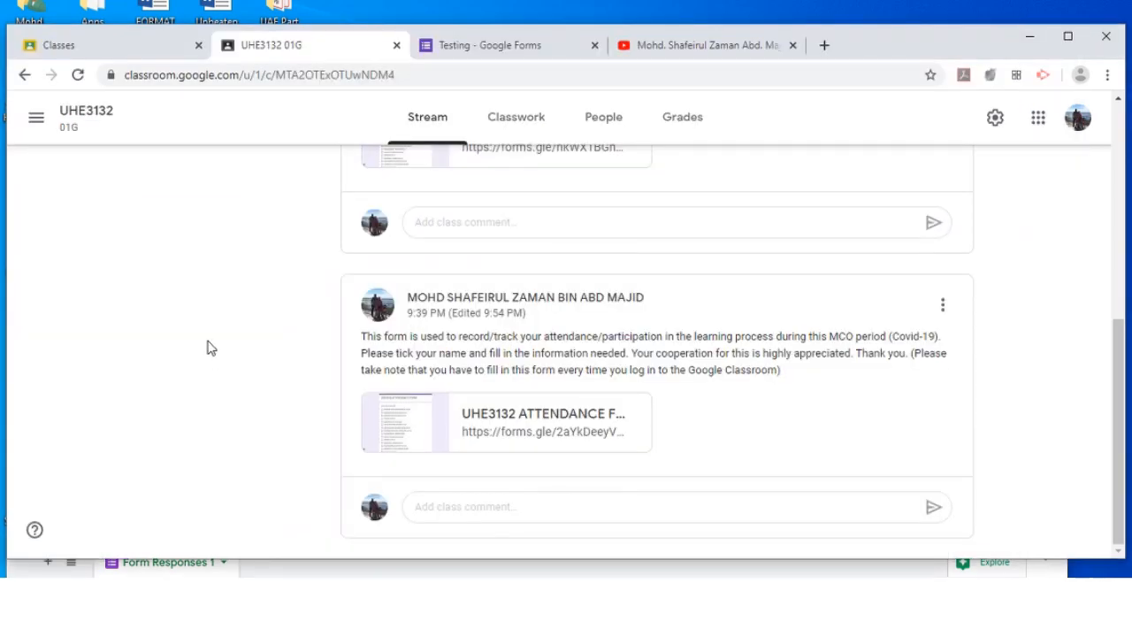
{"action": "scroll", "coordinate": [207, 347], "scroll_direction": "up", "scroll_amount": 5}
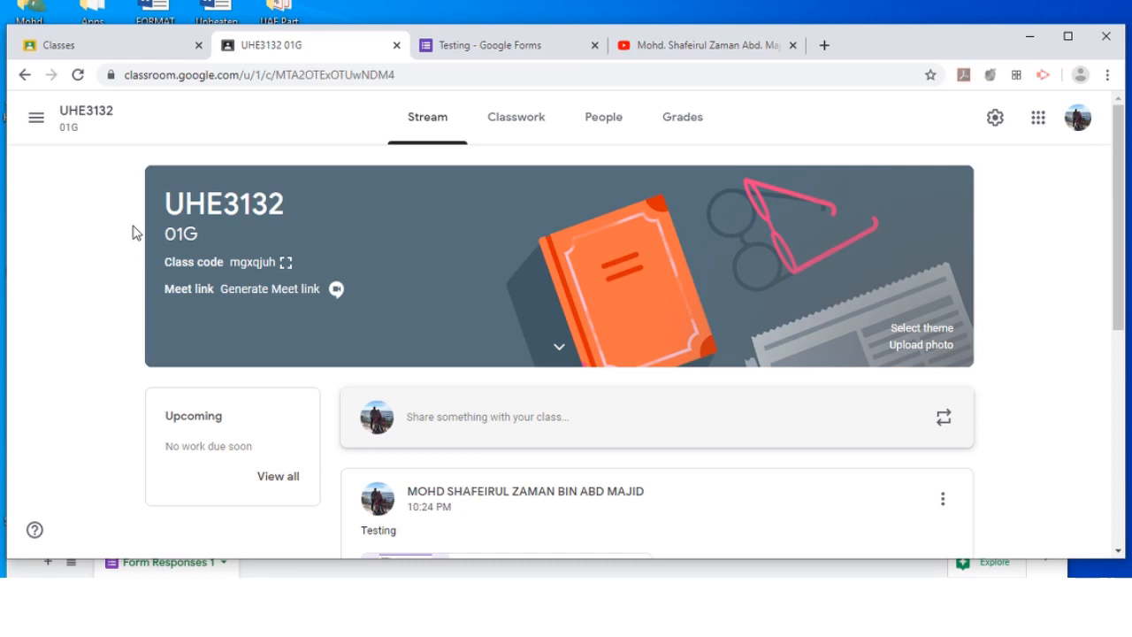
{"action": "left_click", "coordinate": [108, 47]}
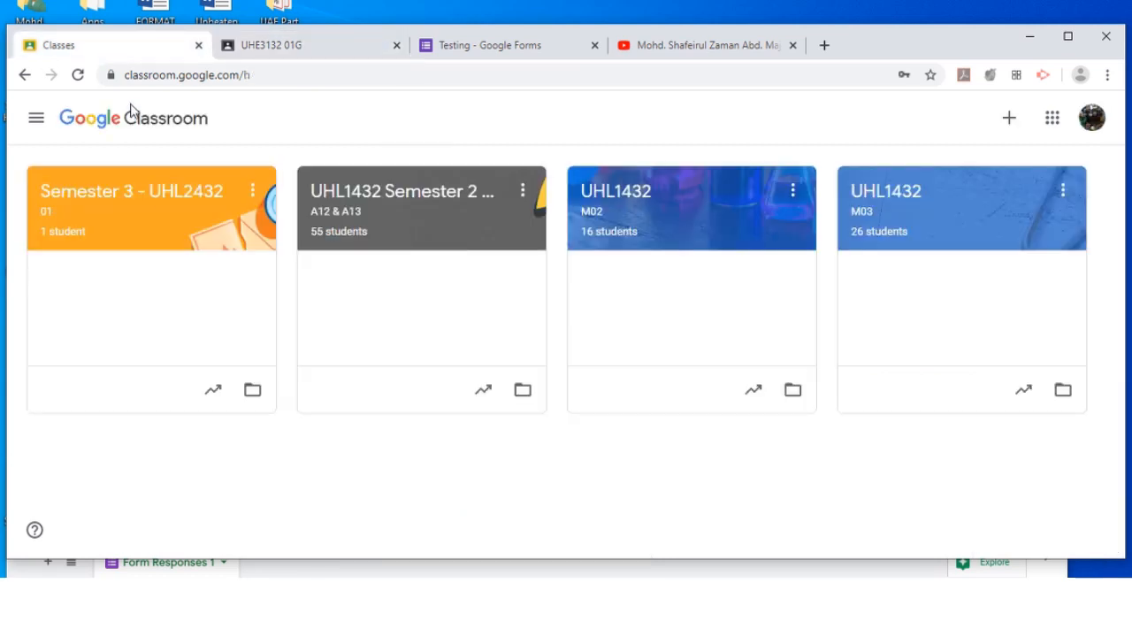
{"action": "left_click", "coordinate": [347, 212]}
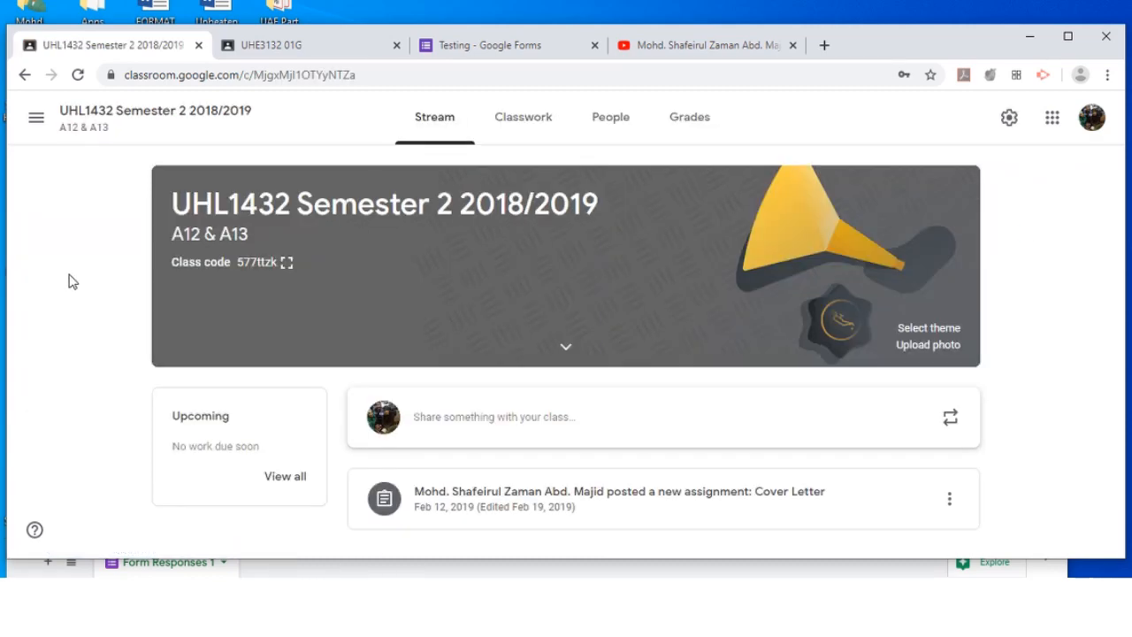
Step: Open the class's member list and look through the enrolled students, returning to the start of the list
{"action": "left_click", "coordinate": [628, 129]}
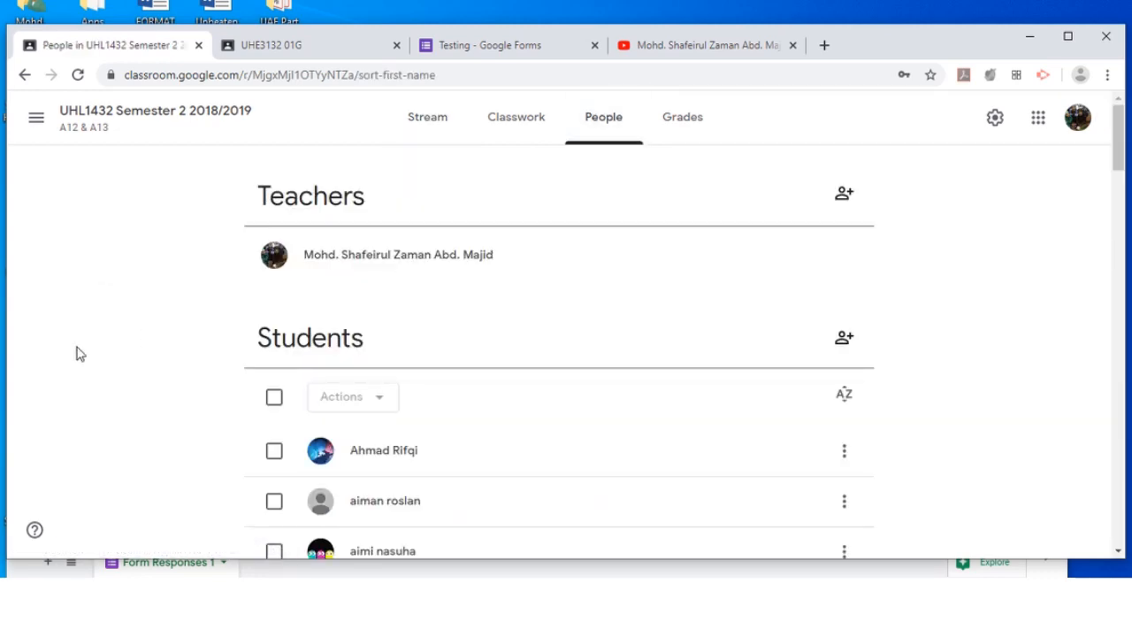
{"action": "scroll", "coordinate": [86, 348], "scroll_direction": "down", "scroll_amount": 5}
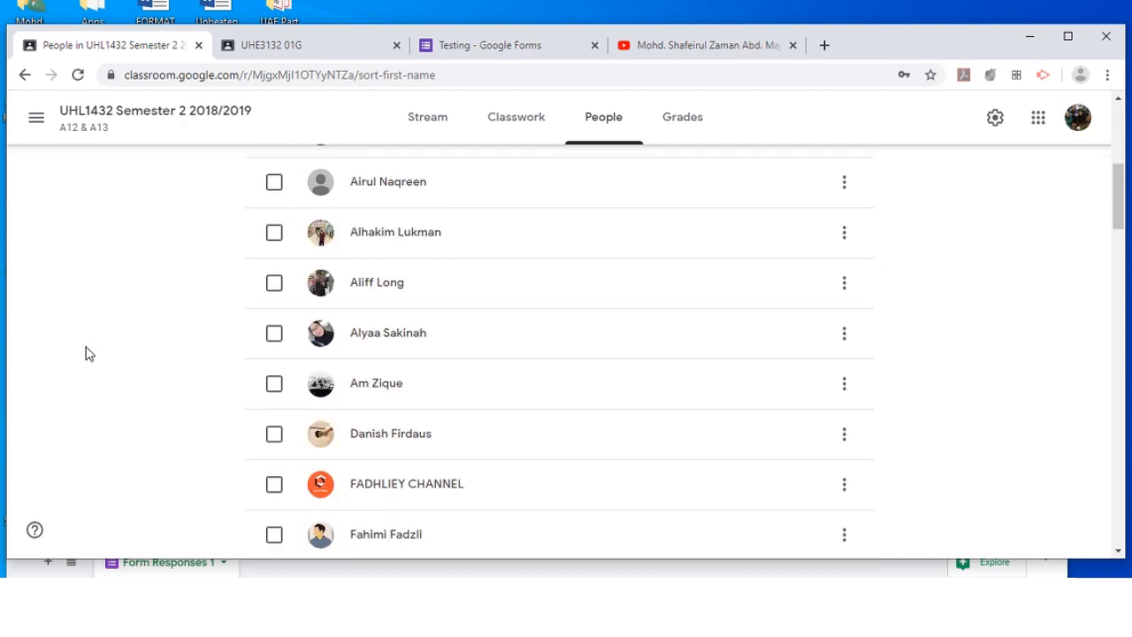
{"action": "scroll", "coordinate": [85, 354], "scroll_direction": "down", "scroll_amount": 10}
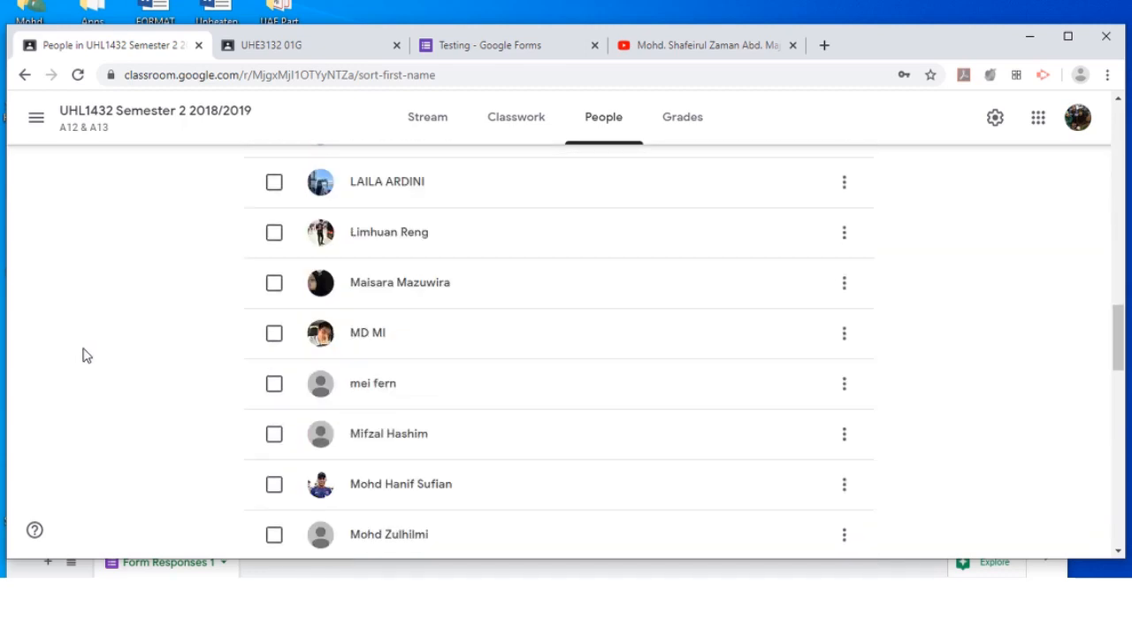
{"action": "scroll", "coordinate": [84, 355], "scroll_direction": "up", "scroll_amount": 5}
{"action": "scroll", "coordinate": [86, 355], "scroll_direction": "up", "scroll_amount": 10}
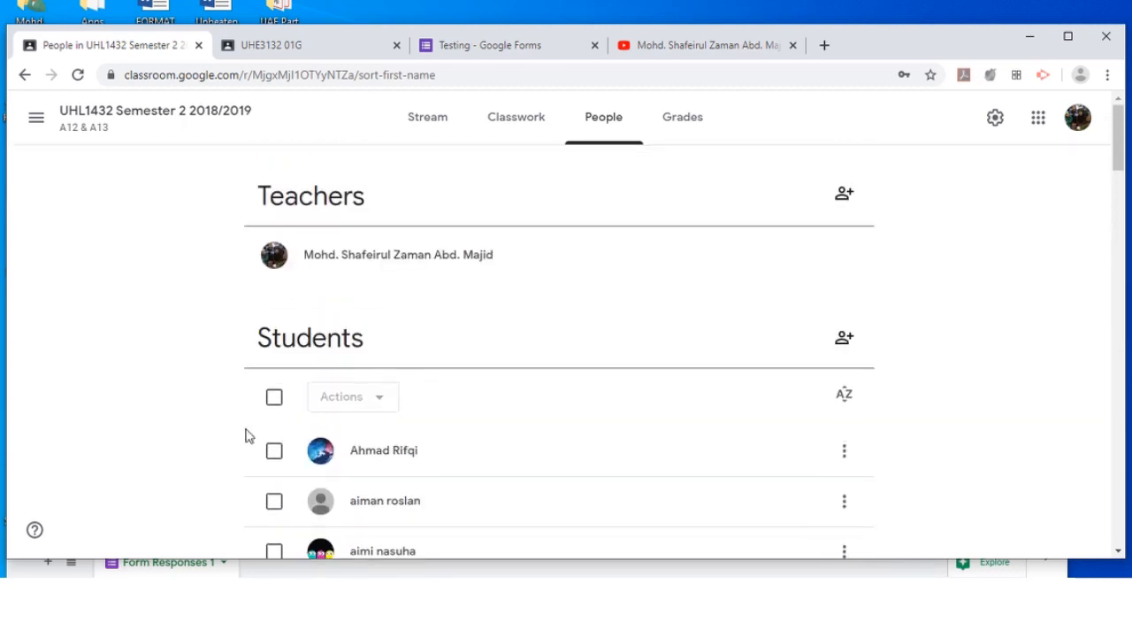
Step: Open the first listed student's Cover Letter submission details and display the submission history
{"action": "left_click", "coordinate": [392, 453]}
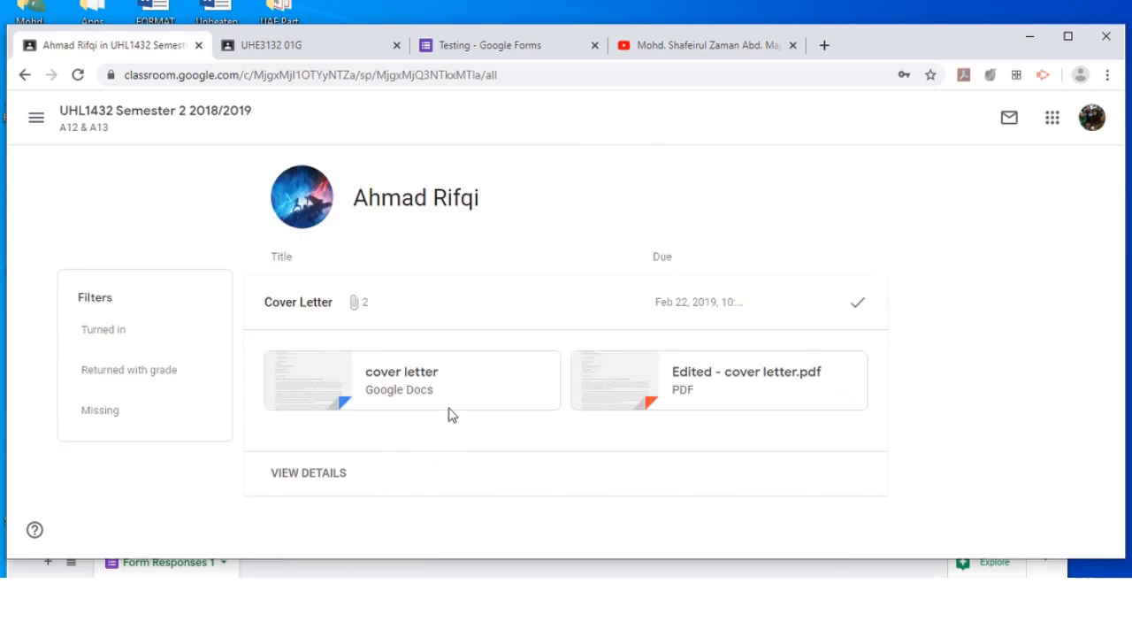
{"action": "left_click", "coordinate": [324, 476]}
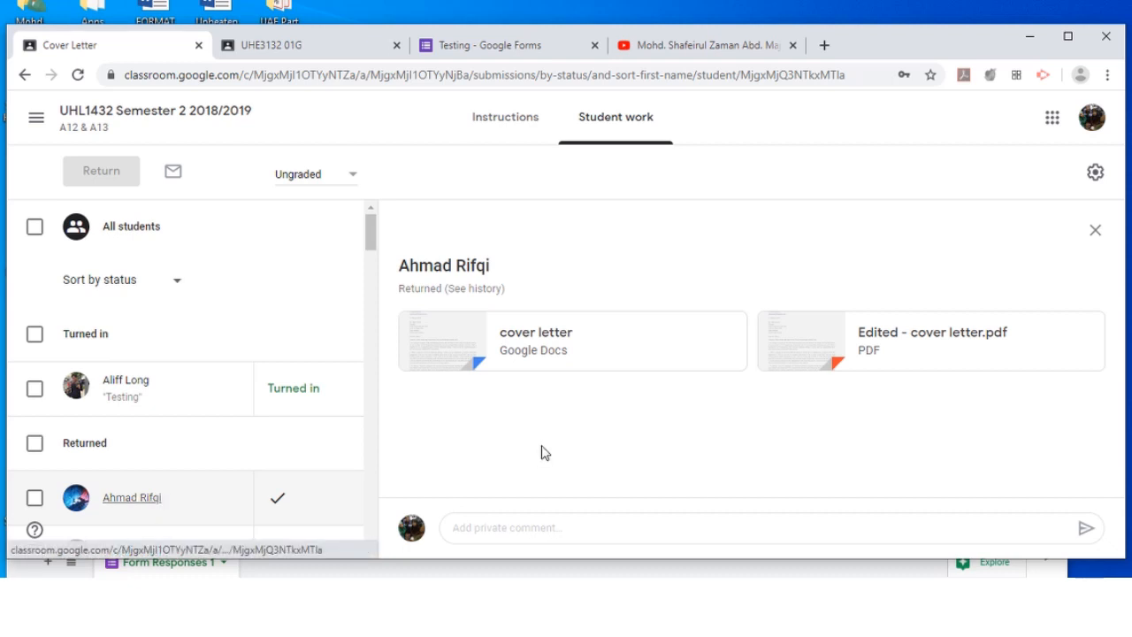
{"action": "left_click", "coordinate": [483, 292]}
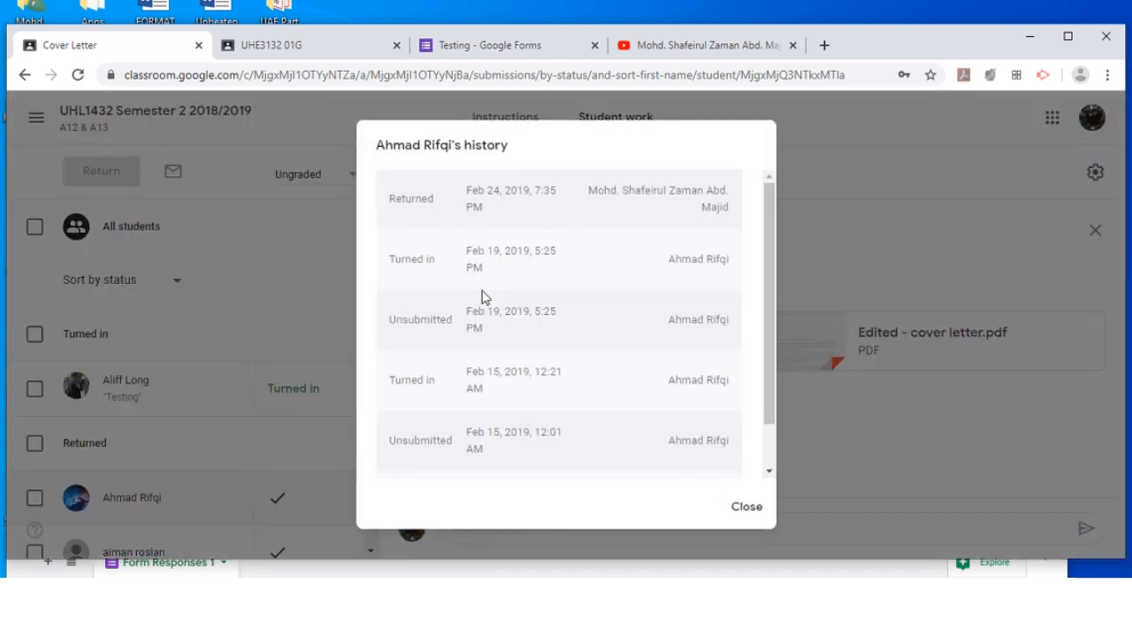
Step: Examine the dates and times of the turned-in, unsubmitted and returned entries in the student's submission history, and close it
{"action": "scroll", "coordinate": [628, 330], "scroll_direction": "down", "scroll_amount": 1}
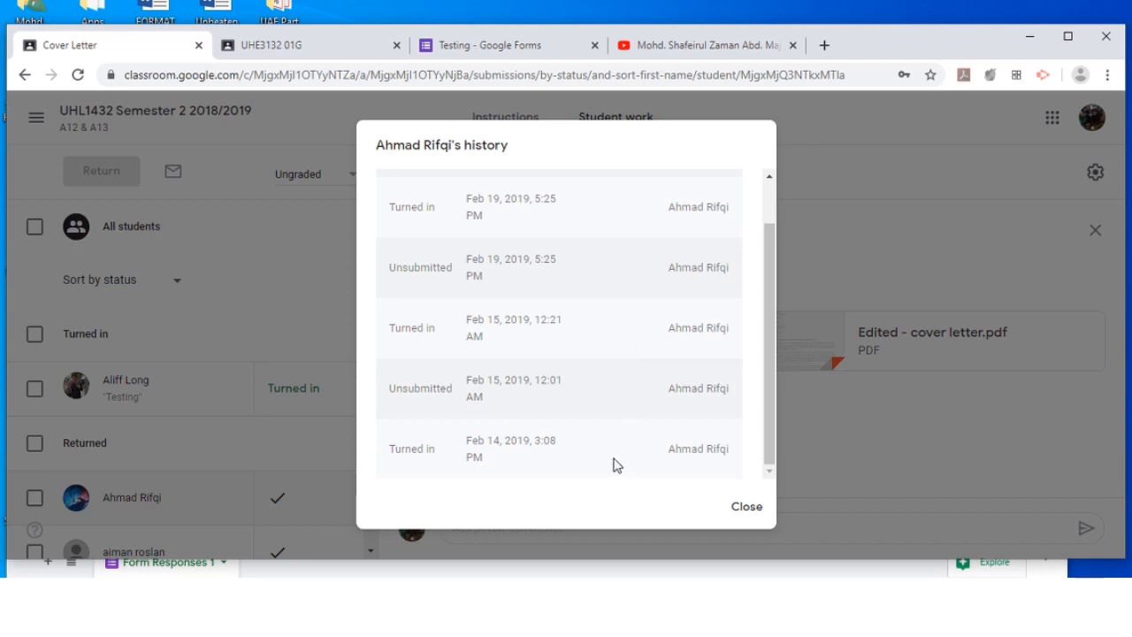
{"action": "scroll", "coordinate": [619, 398], "scroll_direction": "up", "scroll_amount": 1}
{"action": "scroll", "coordinate": [592, 429], "scroll_direction": "down", "scroll_amount": 1}
{"action": "scroll", "coordinate": [530, 397], "scroll_direction": "up", "scroll_amount": 1}
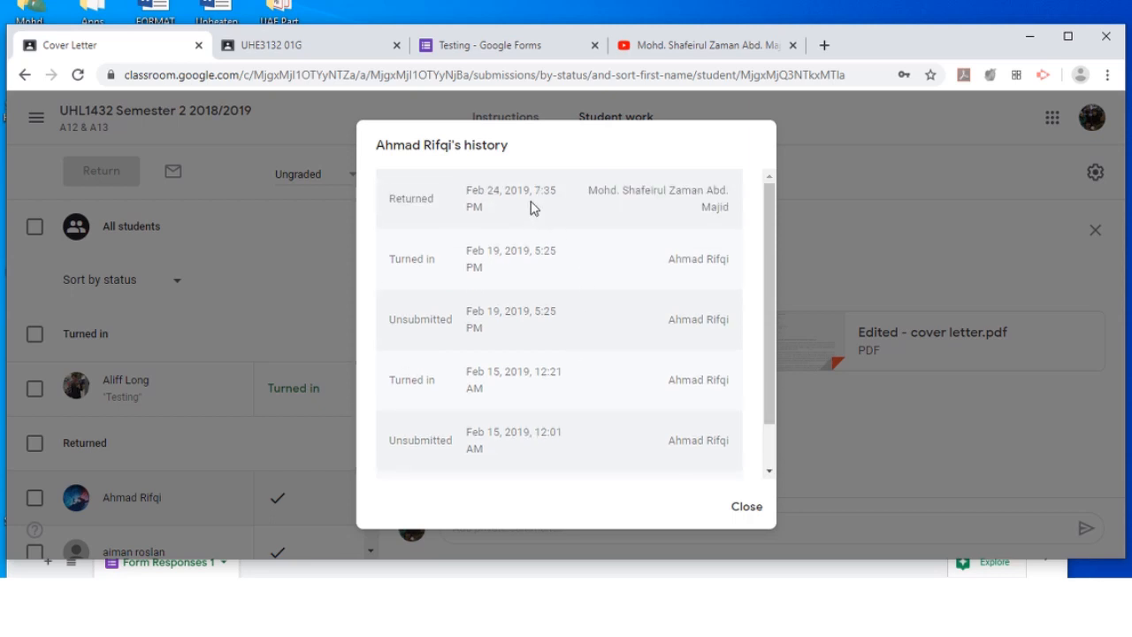
{"action": "scroll", "coordinate": [601, 386], "scroll_direction": "down", "scroll_amount": 1}
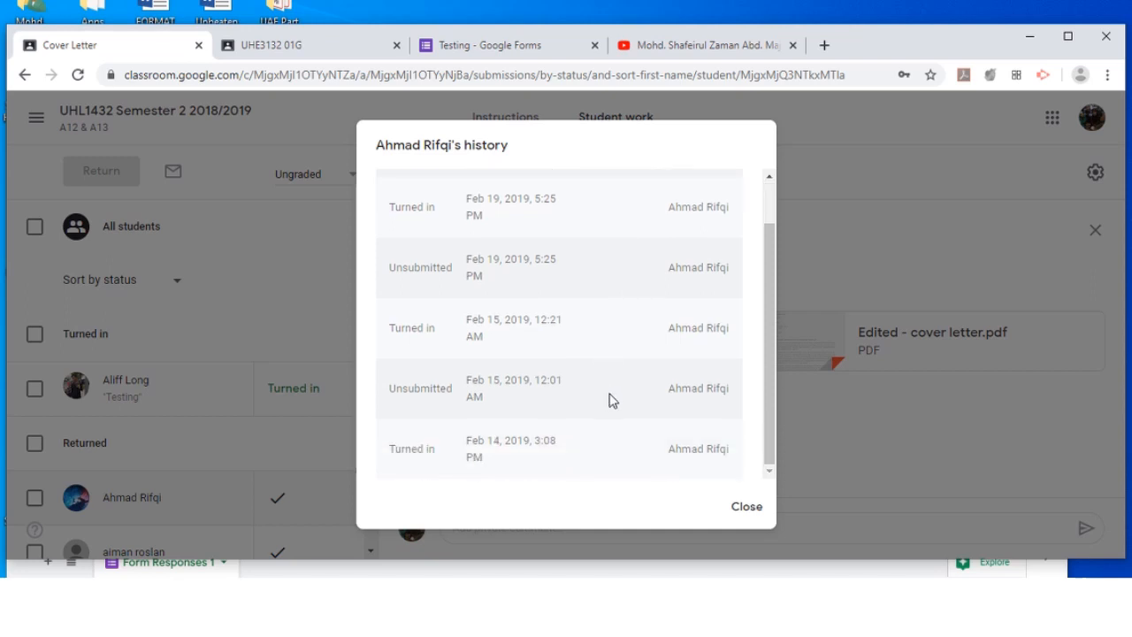
{"action": "scroll", "coordinate": [613, 400], "scroll_direction": "up", "scroll_amount": 1}
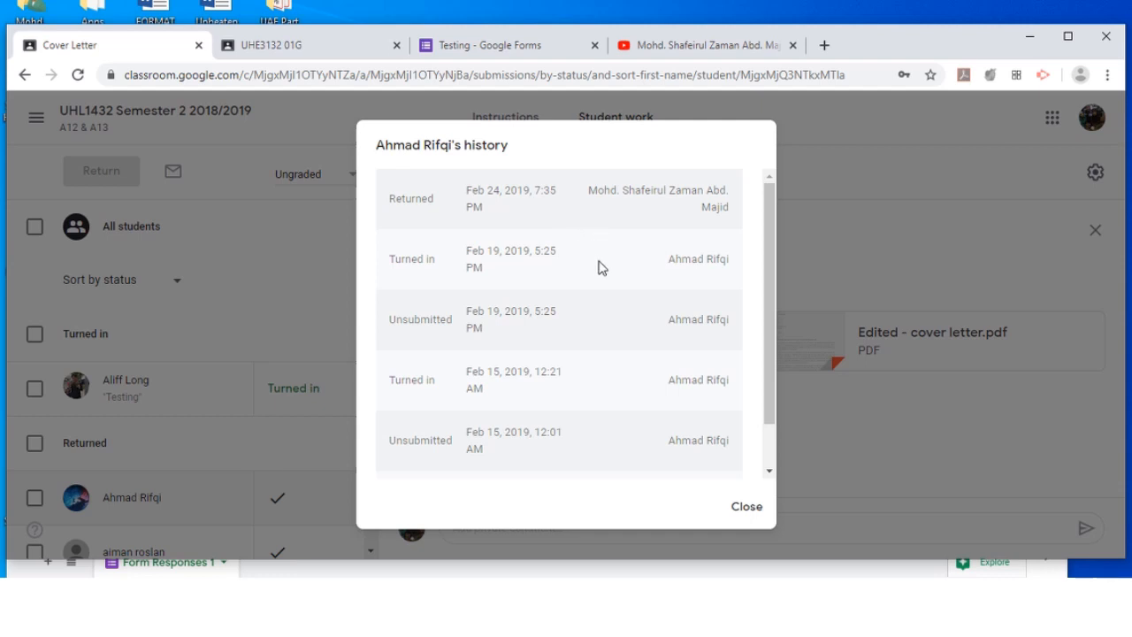
{"action": "scroll", "coordinate": [598, 266], "scroll_direction": "down", "scroll_amount": 1}
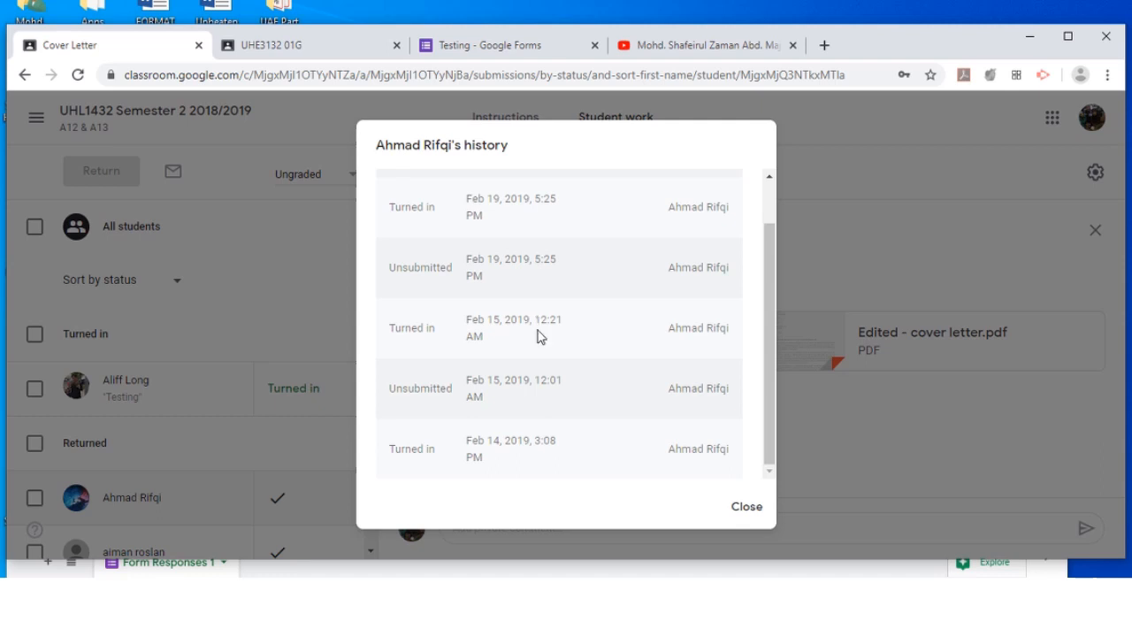
{"action": "left_click", "coordinate": [746, 507]}
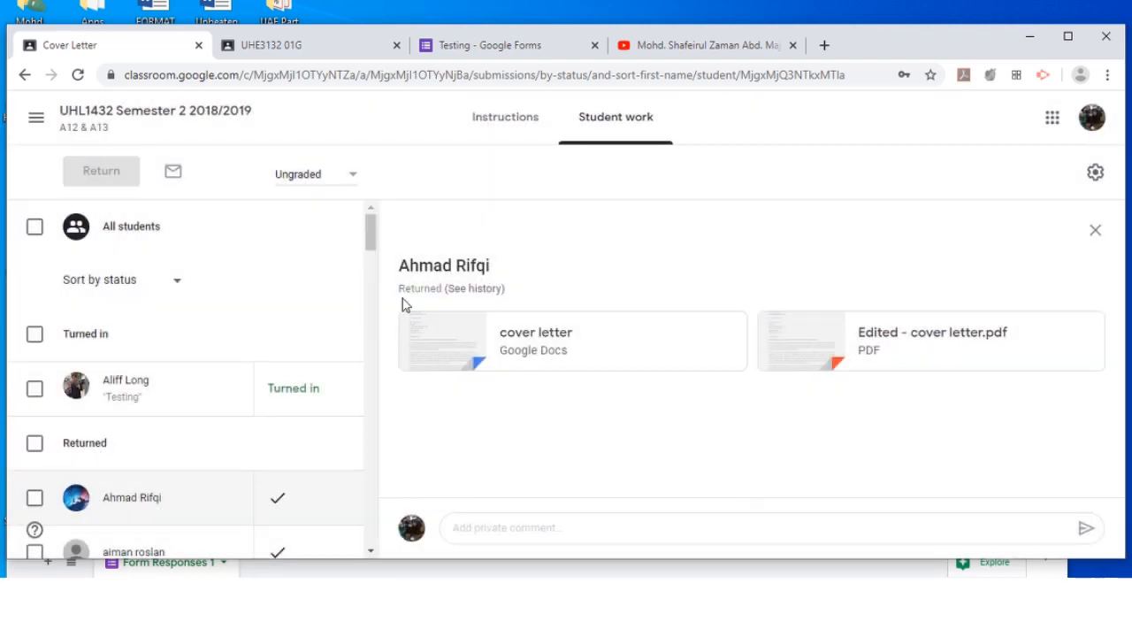
Step: Return to the UHE3132 01G class stream and review the Testing and UHE3132 attendance form posts
{"action": "left_click", "coordinate": [320, 52]}
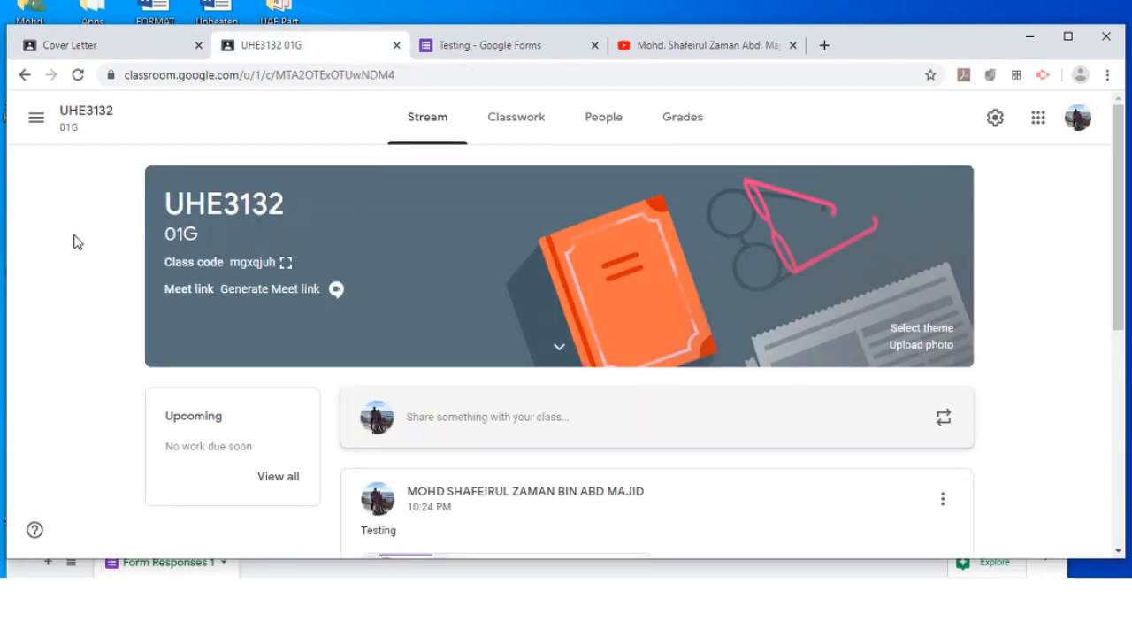
{"action": "scroll", "coordinate": [76, 239], "scroll_direction": "down", "scroll_amount": 4}
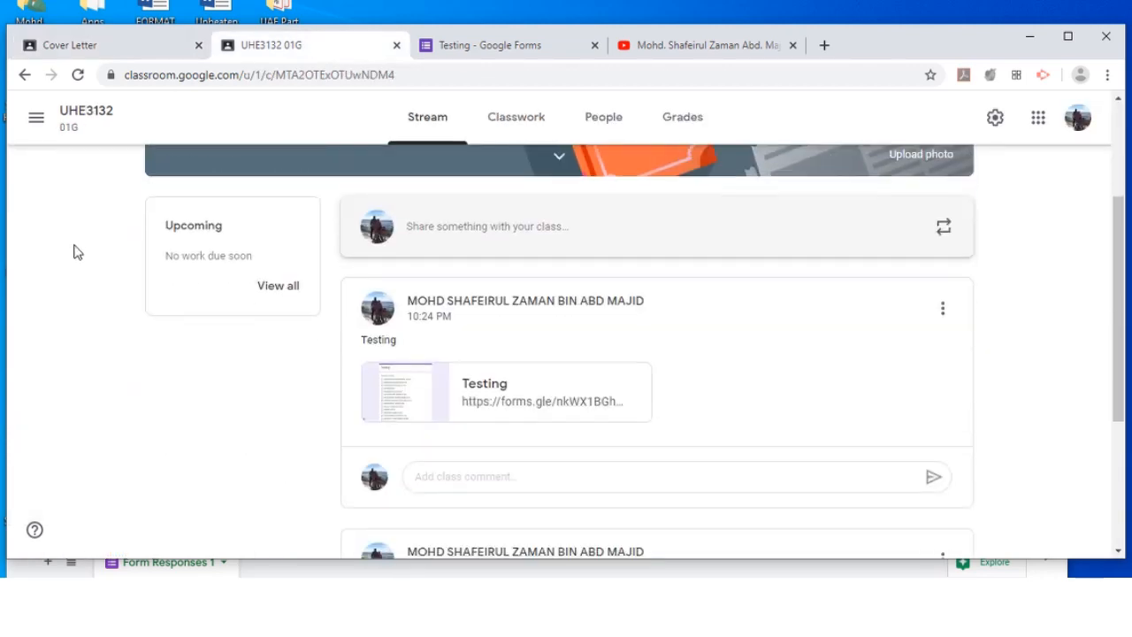
{"action": "scroll", "coordinate": [133, 314], "scroll_direction": "down", "scroll_amount": 2}
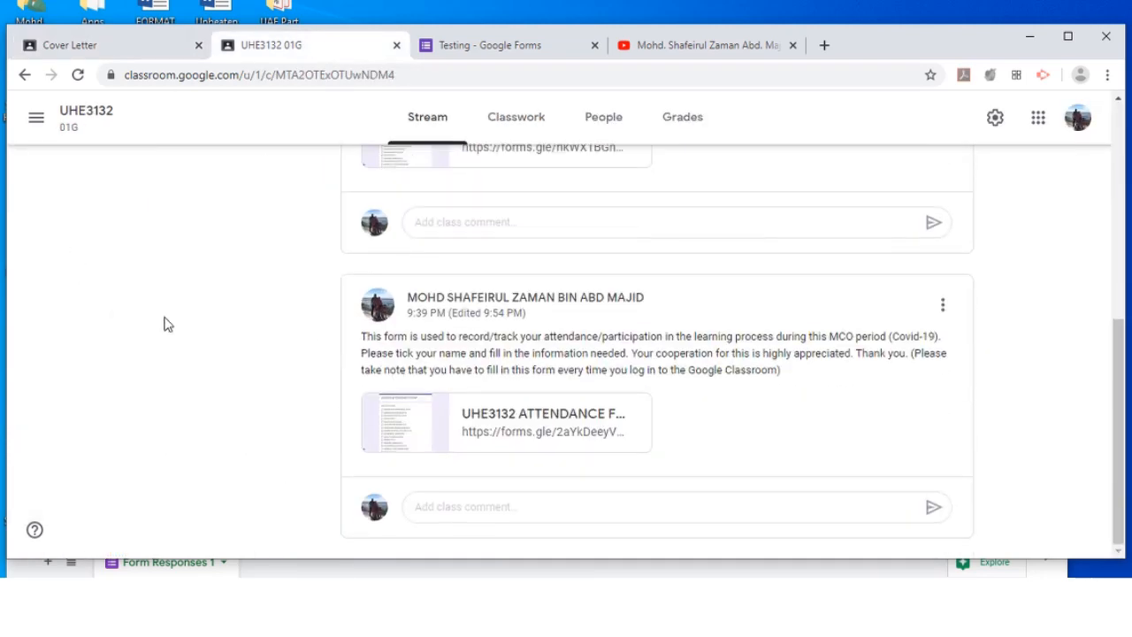
{"action": "scroll", "coordinate": [195, 333], "scroll_direction": "up", "scroll_amount": 5}
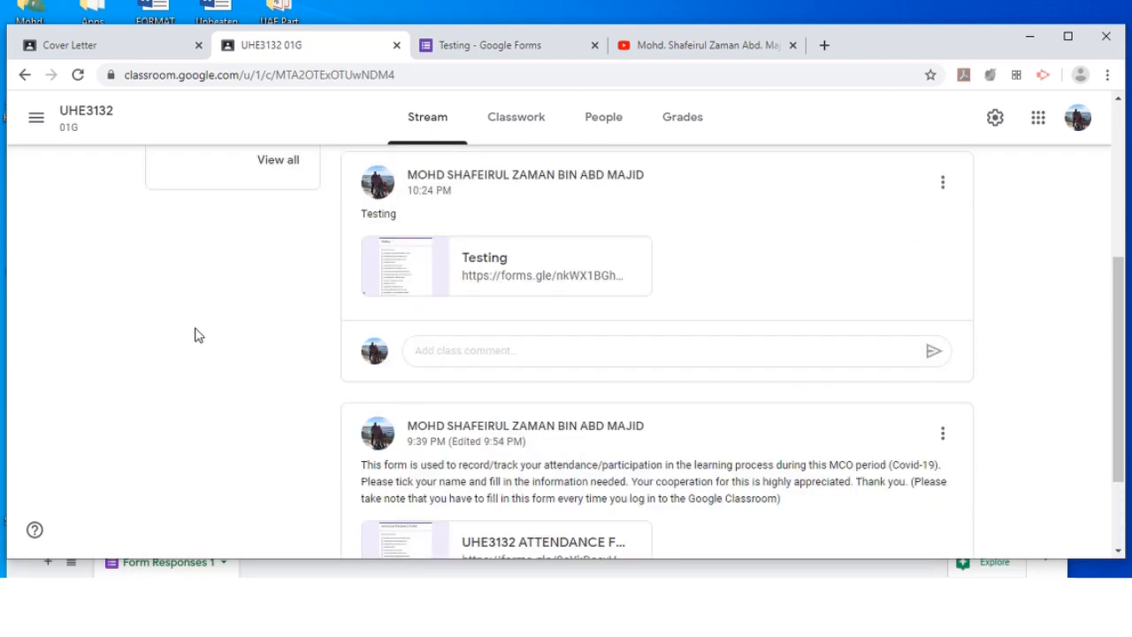
{"action": "scroll", "coordinate": [197, 333], "scroll_direction": "up", "scroll_amount": 1}
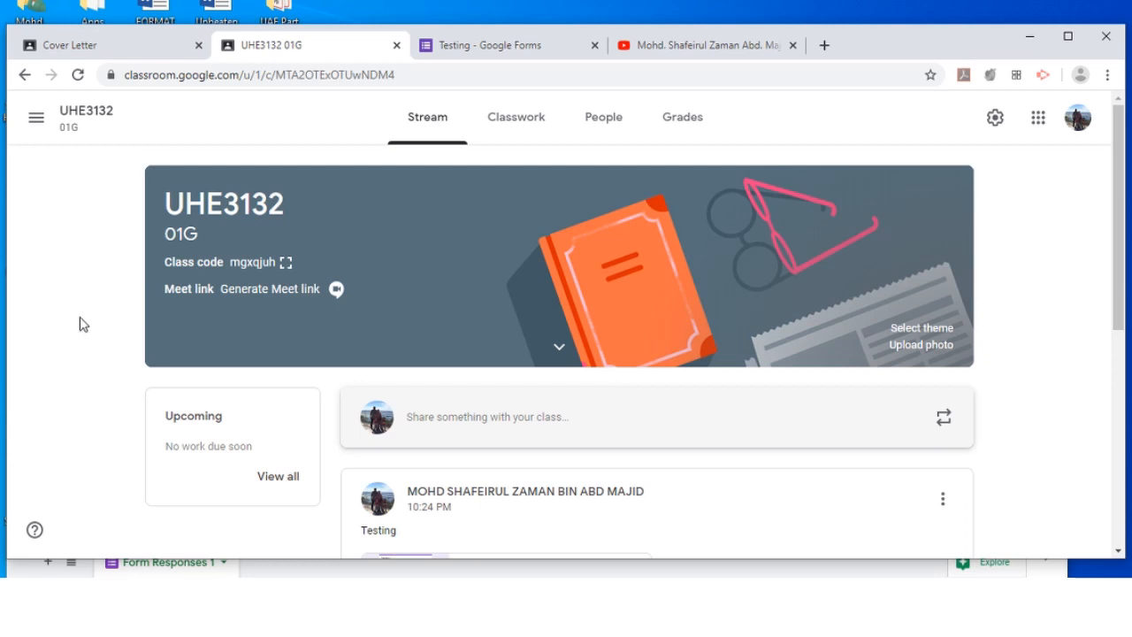
{"action": "scroll", "coordinate": [79, 324], "scroll_direction": "down", "scroll_amount": 4}
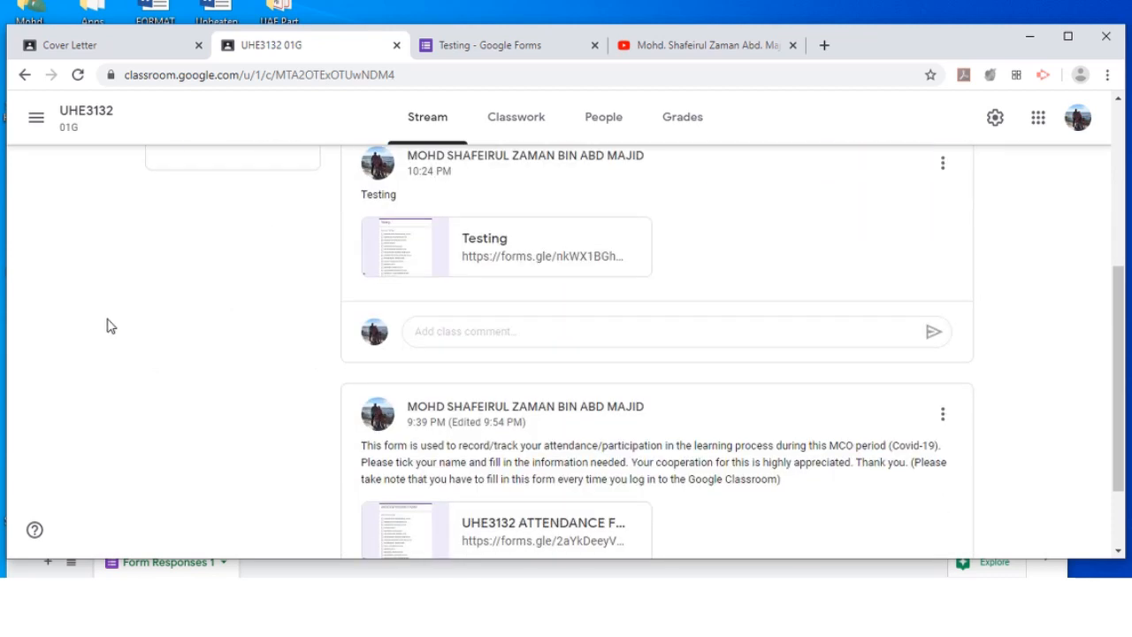